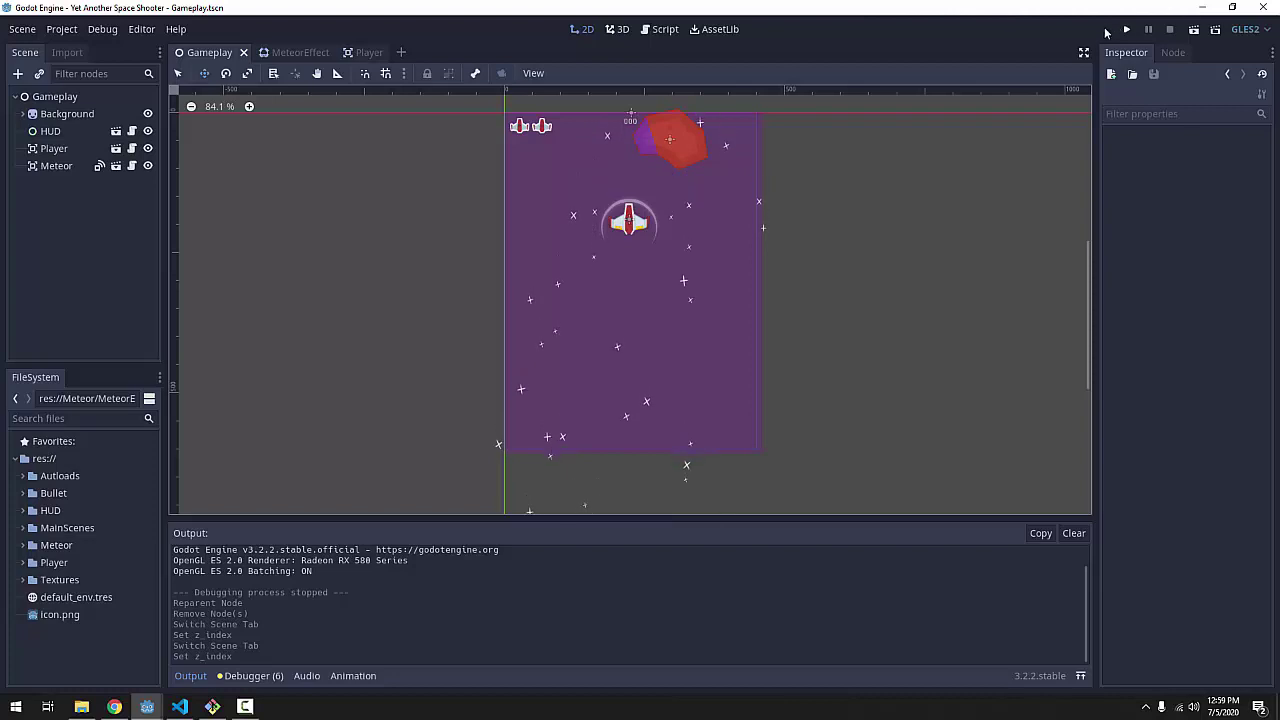
Run the project and fly the ship into the meteor to check which one is drawn in front
click(1126, 30)
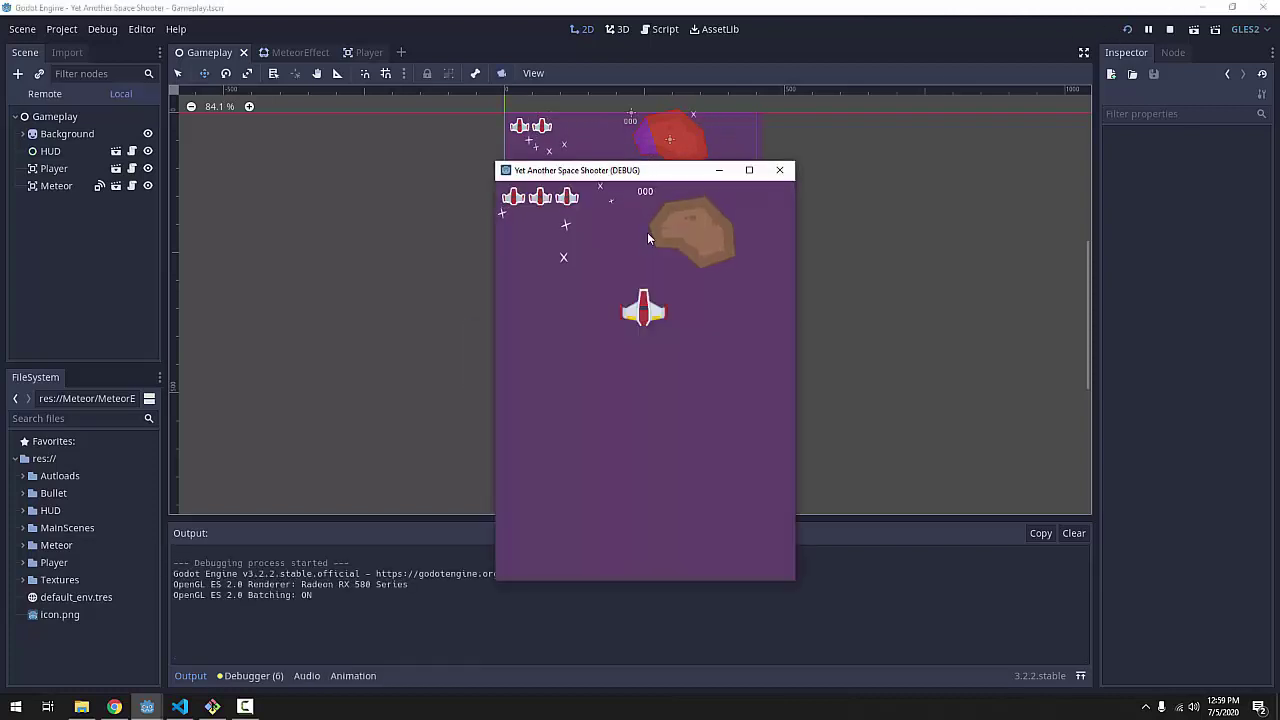
key(s)
key(d)
key(w)
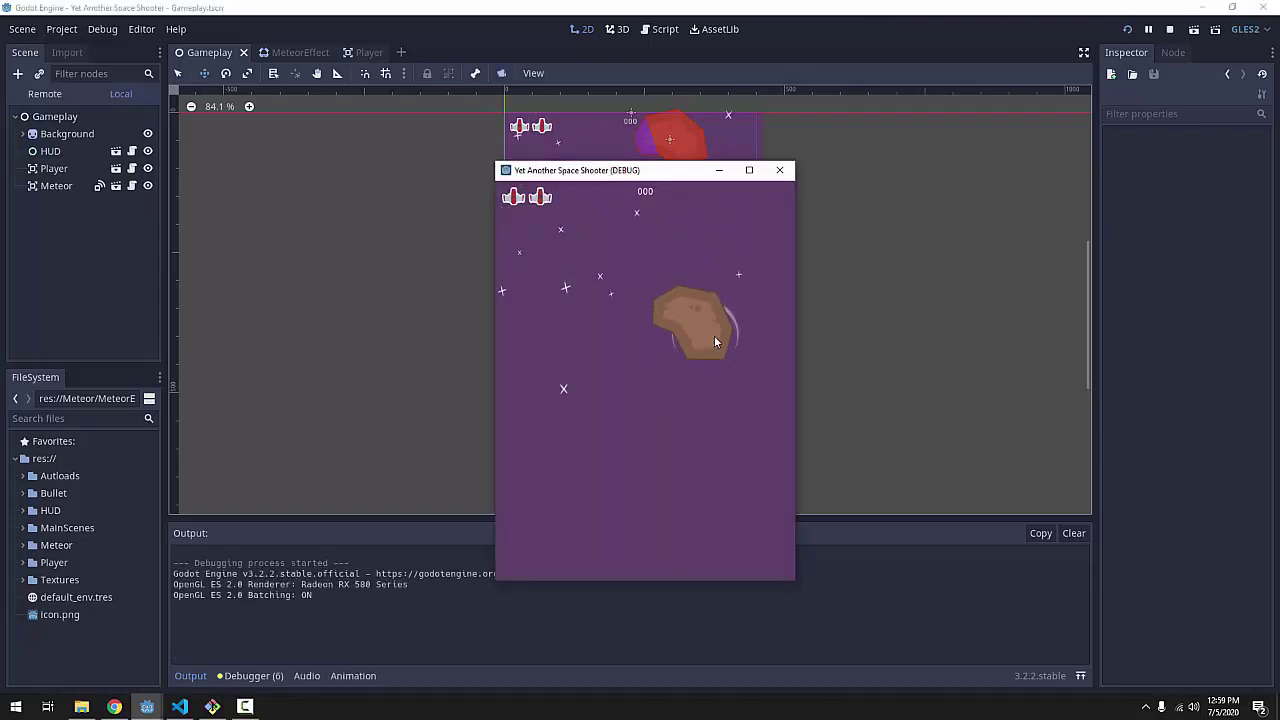
key(a)
key(s)
key(d)
Shoot the meteor apart, fly the ship through its debris to check the draw order, and close the game
key(space)
key(space)
key(space)
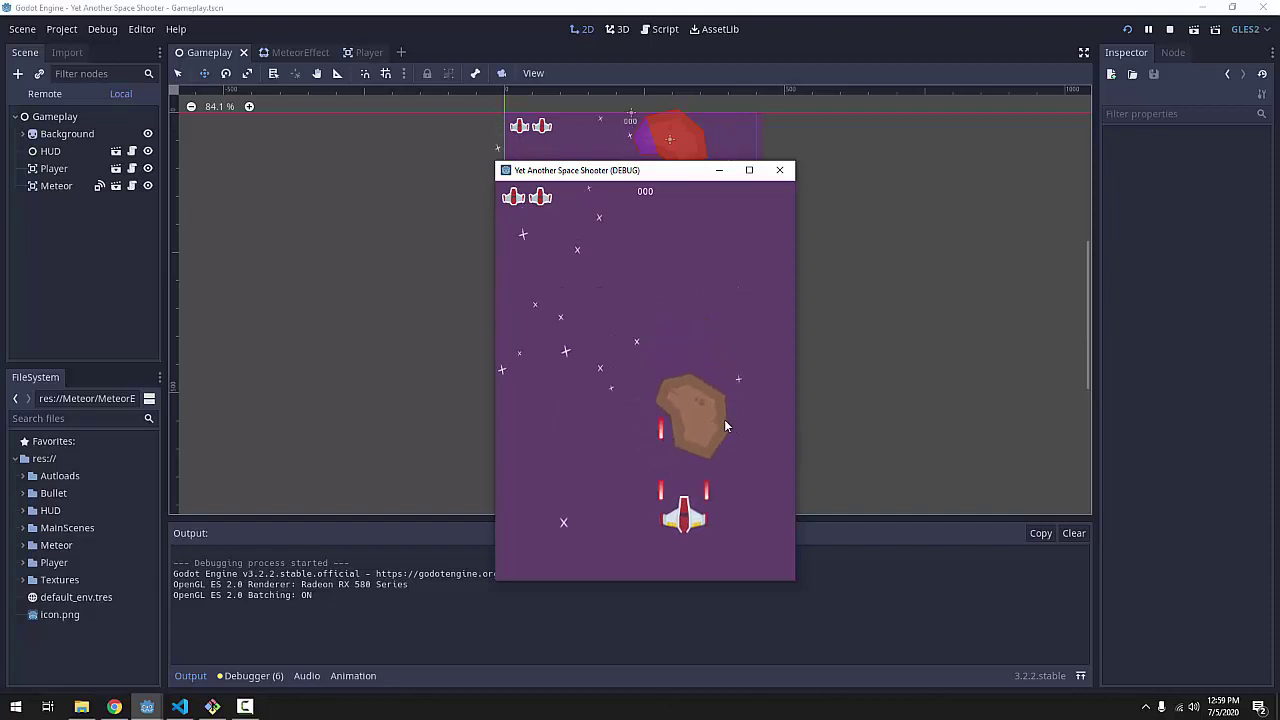
key(d)
key(s)
key(space)
key(w)
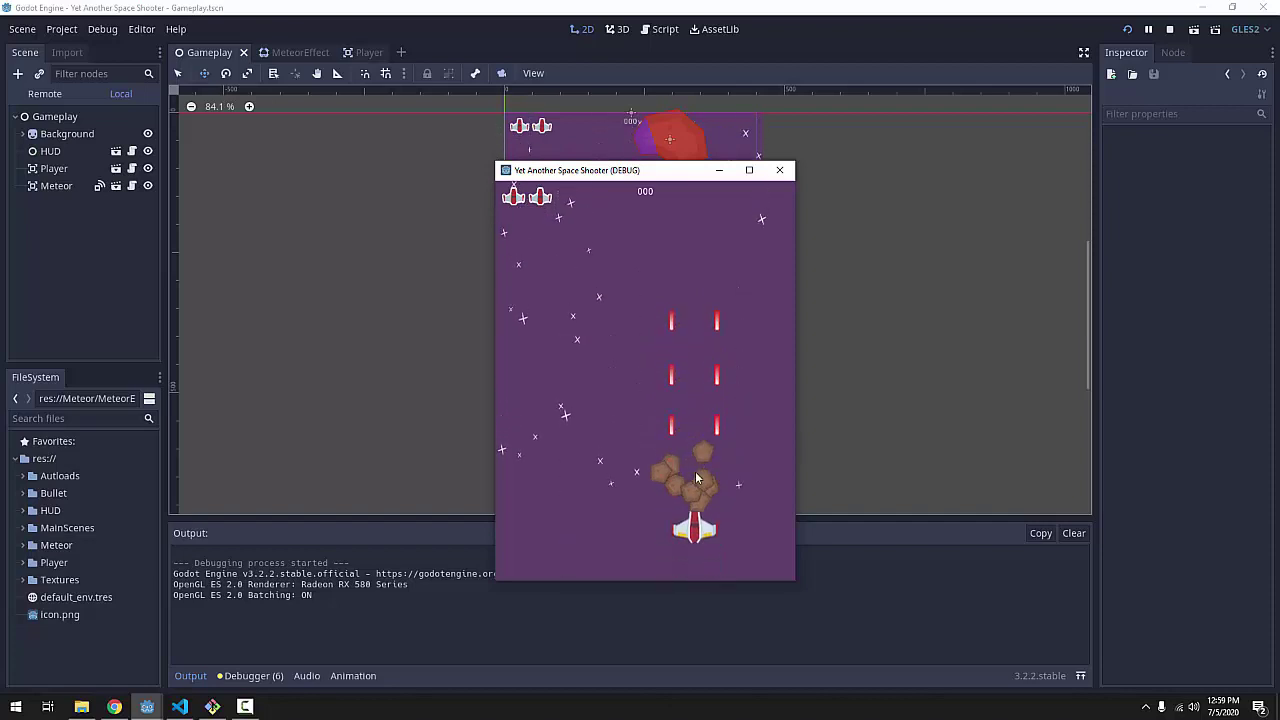
key(s)
key(a)
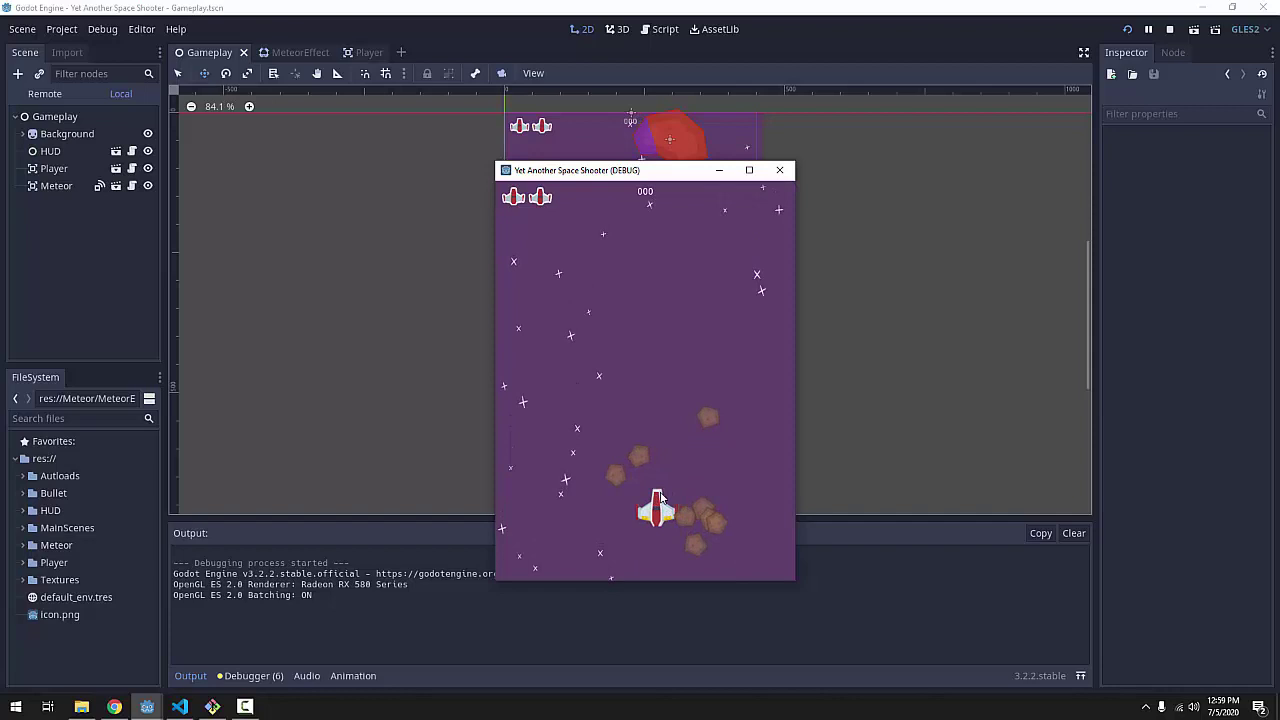
key(w)
key(d)
key(s)
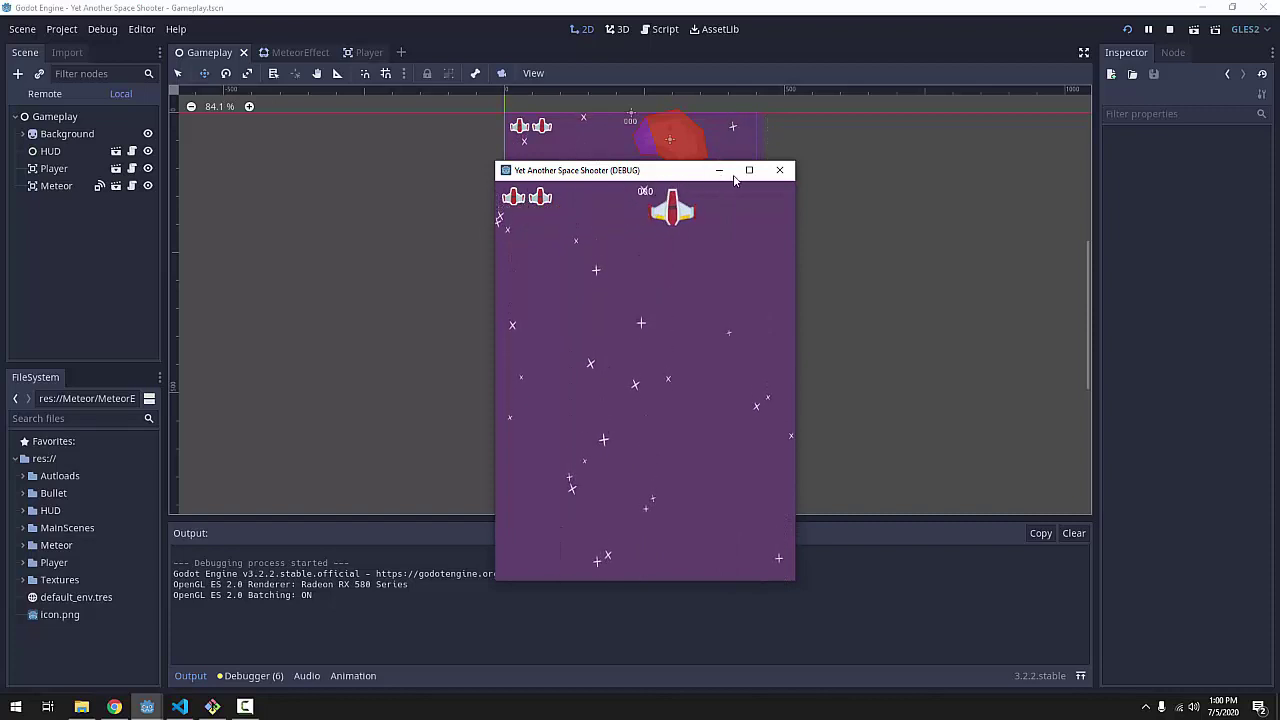
click(780, 172)
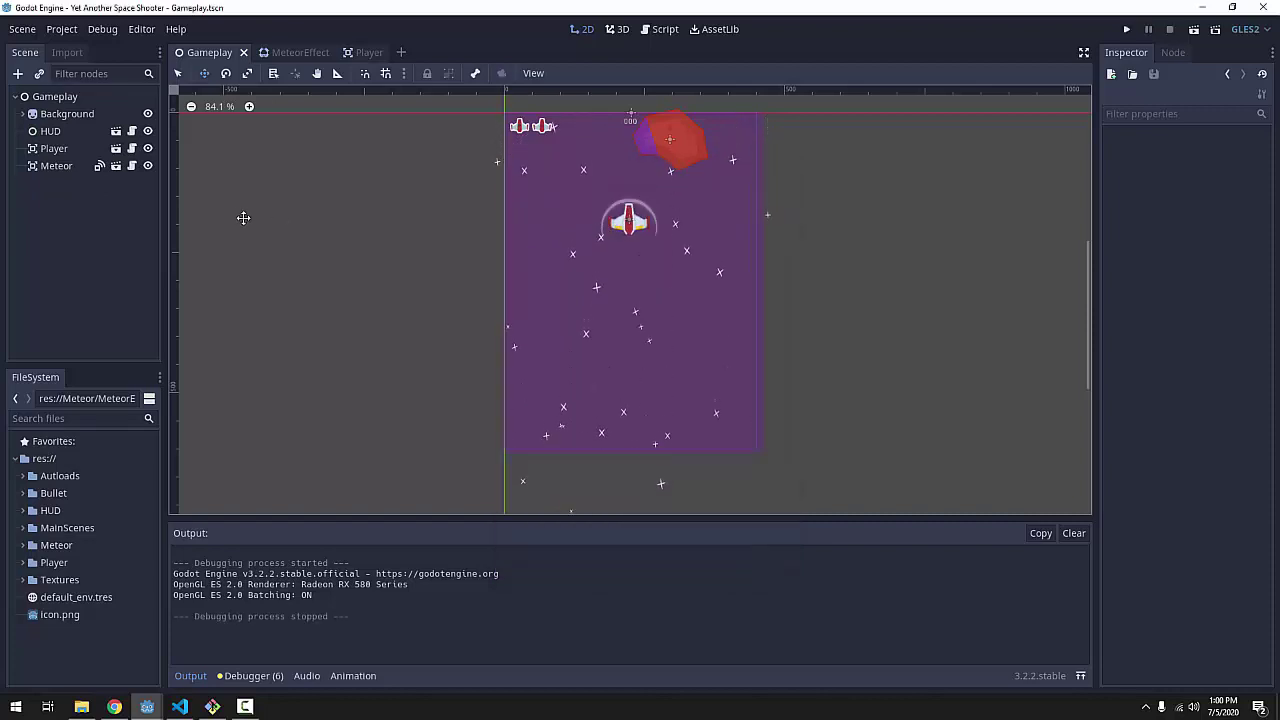
Inspect the properties of the Gameplay, Background, HUD and Player nodes in the Gameplay scene
click(85, 97)
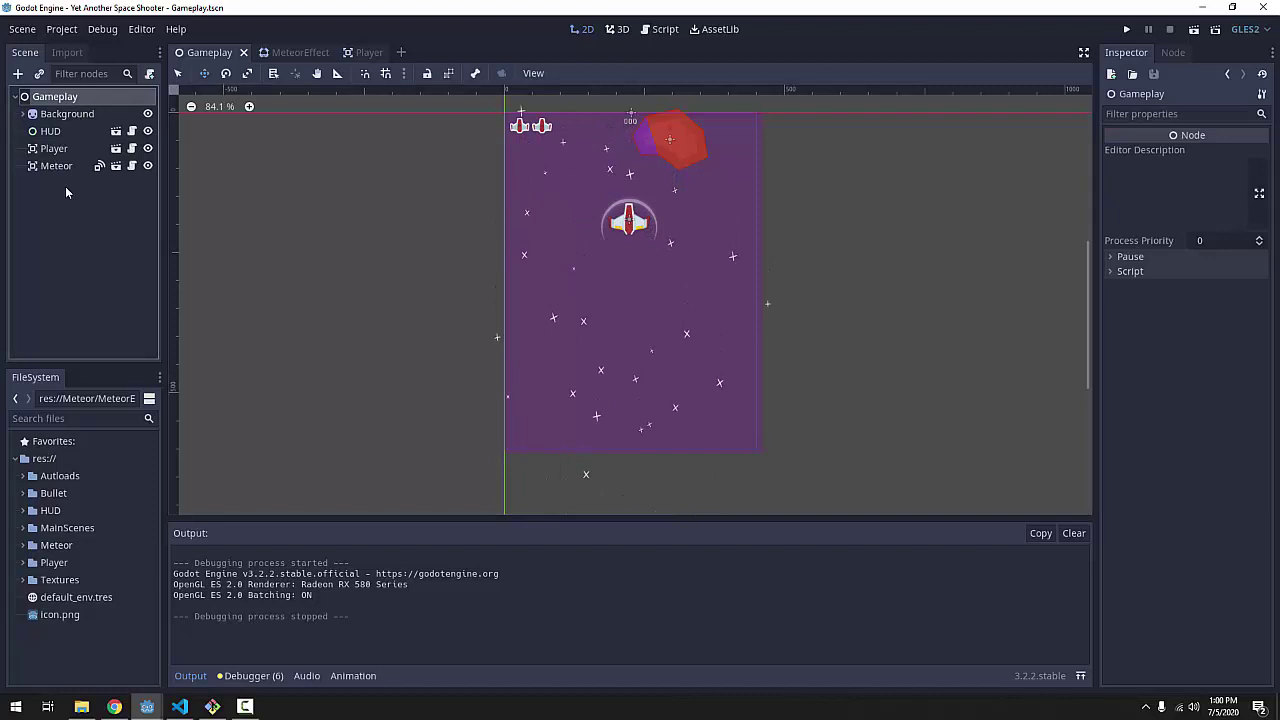
click(67, 114)
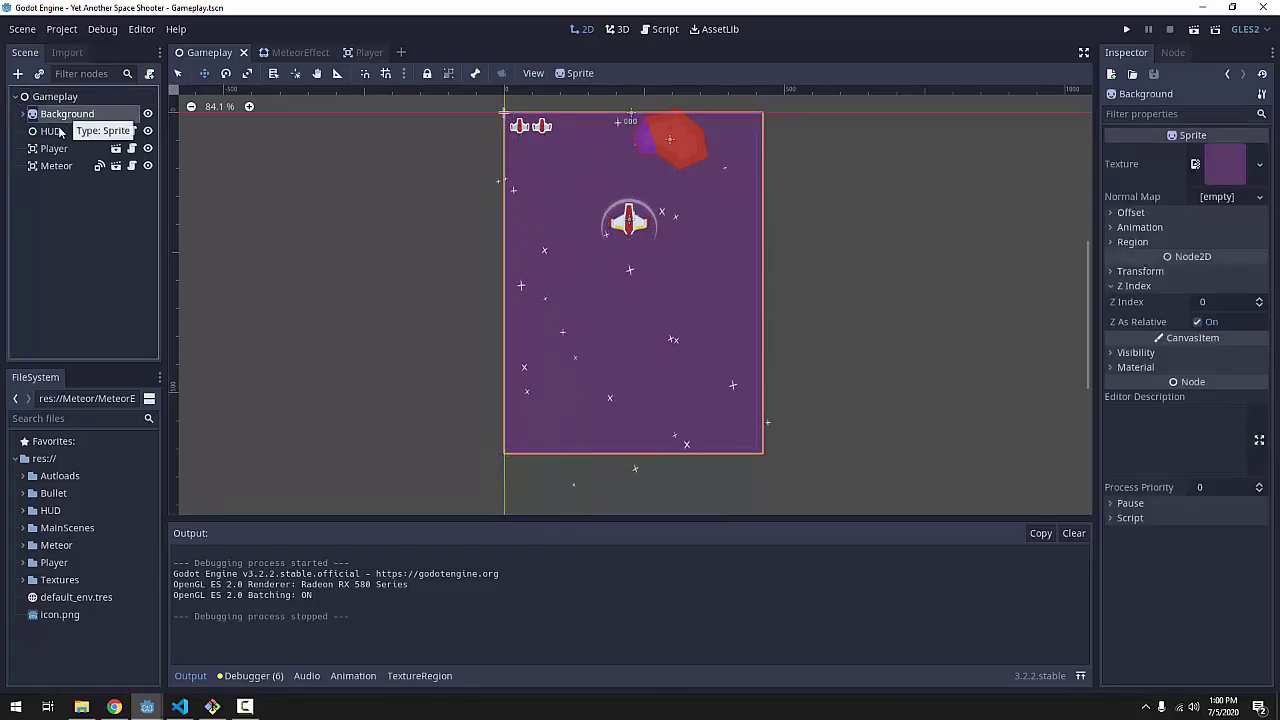
click(55, 131)
click(54, 149)
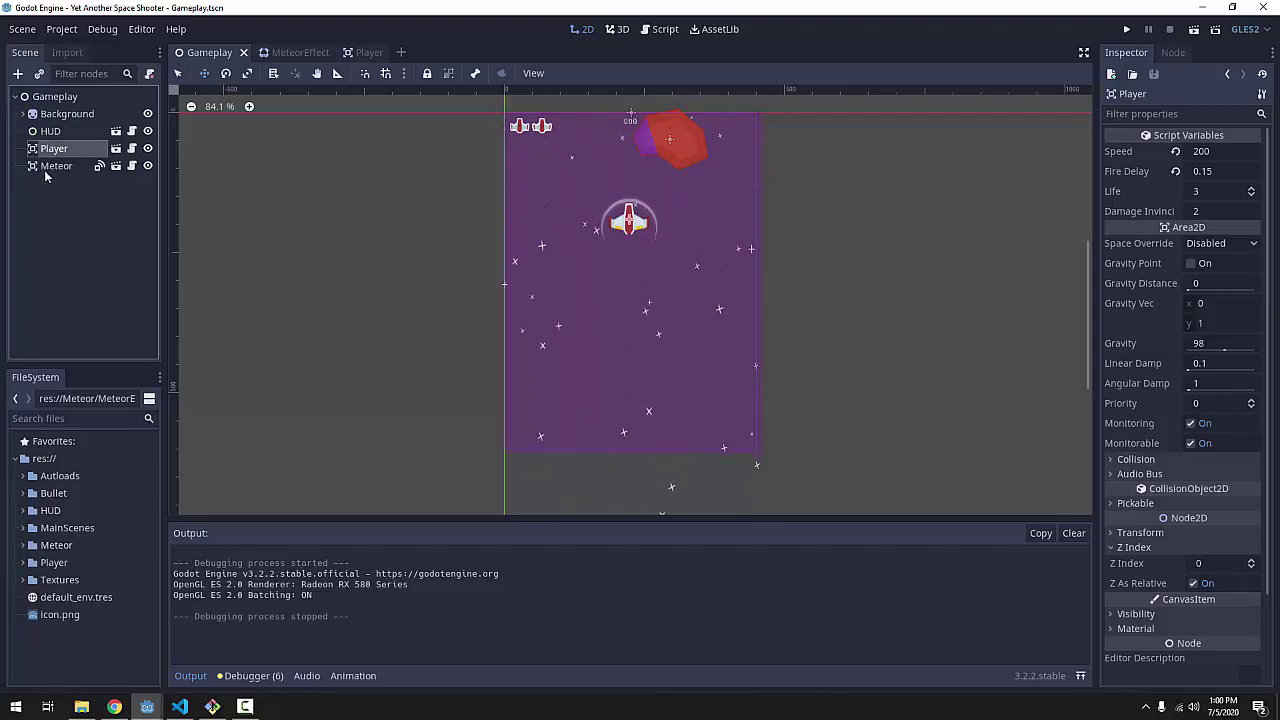
Set the Background sprite's Z Index to -100 and save the Gameplay scene
click(35, 116)
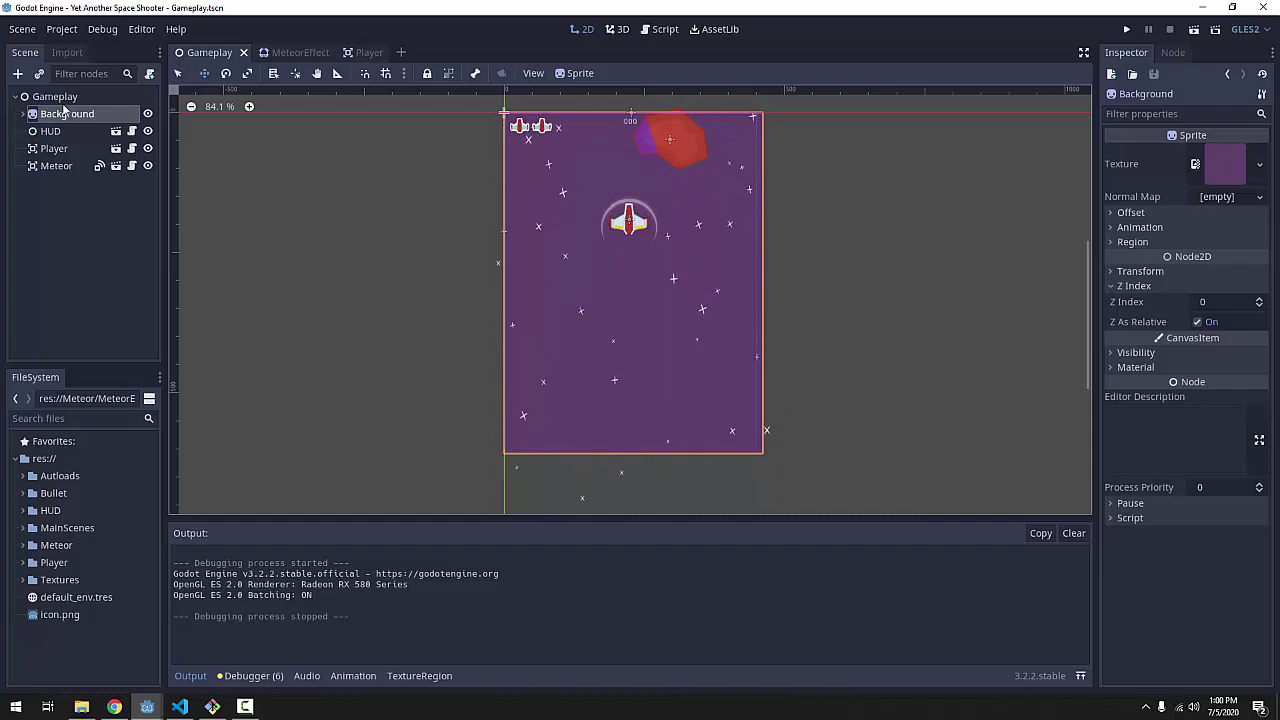
click(1232, 303)
text(-)
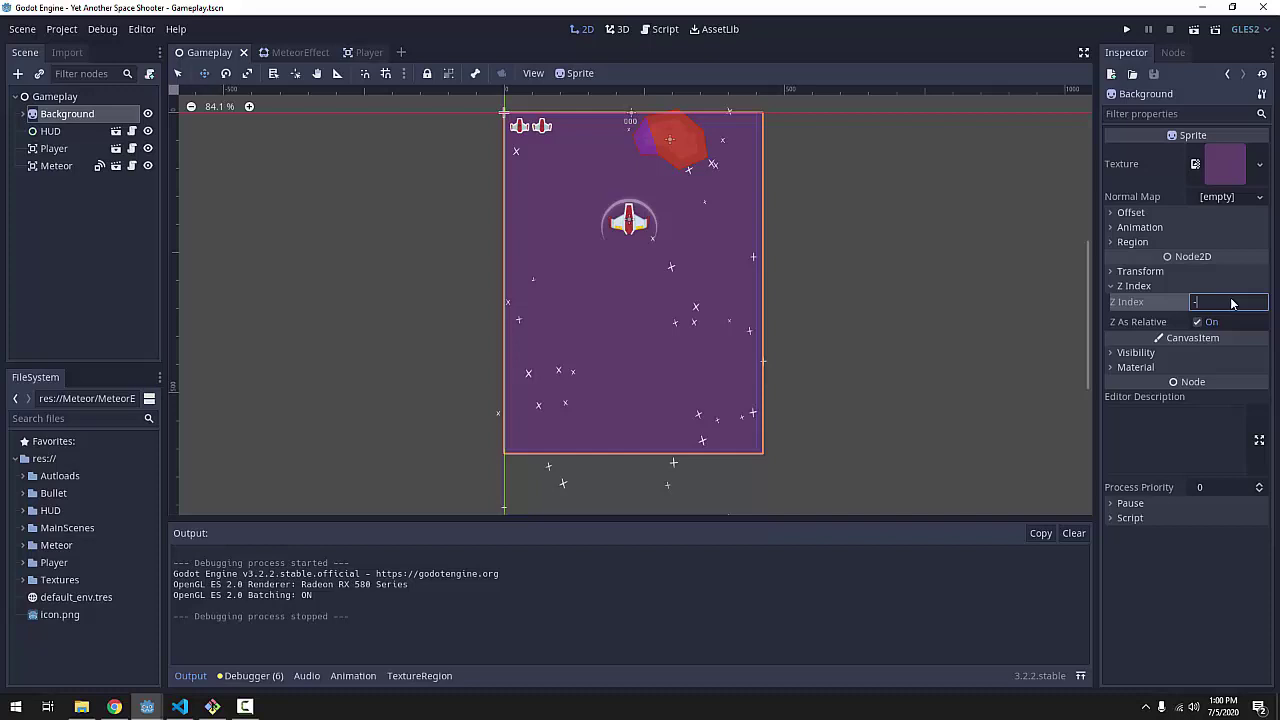
text(100)
key(Return)
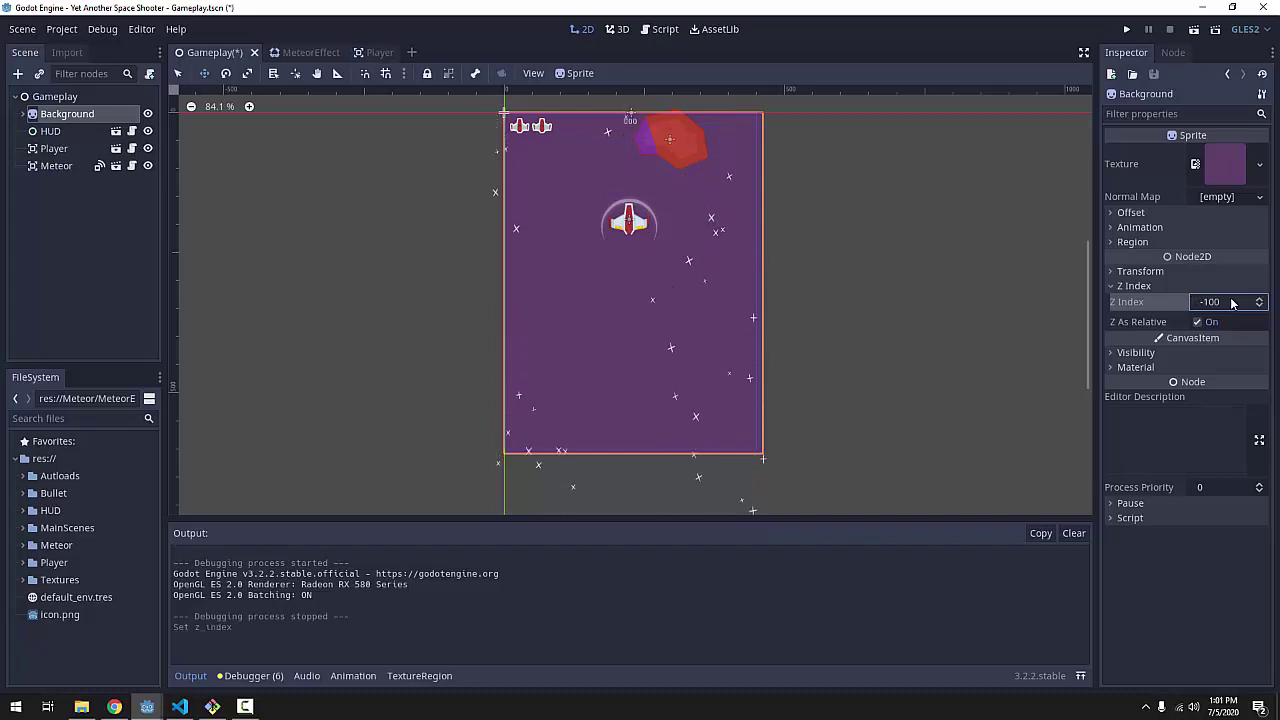
key(ctrl+s)
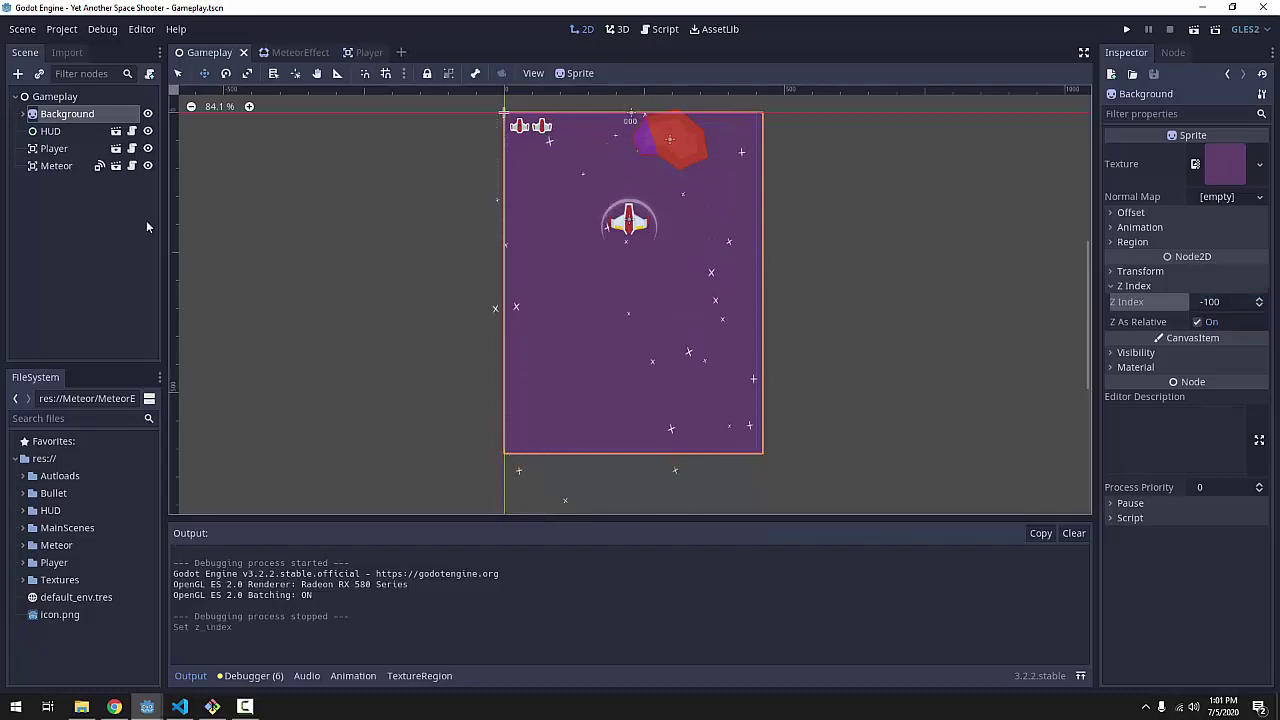
Try the Background node as the last child of Gameplay, below Meteor, and return it to the first position
click(53, 148)
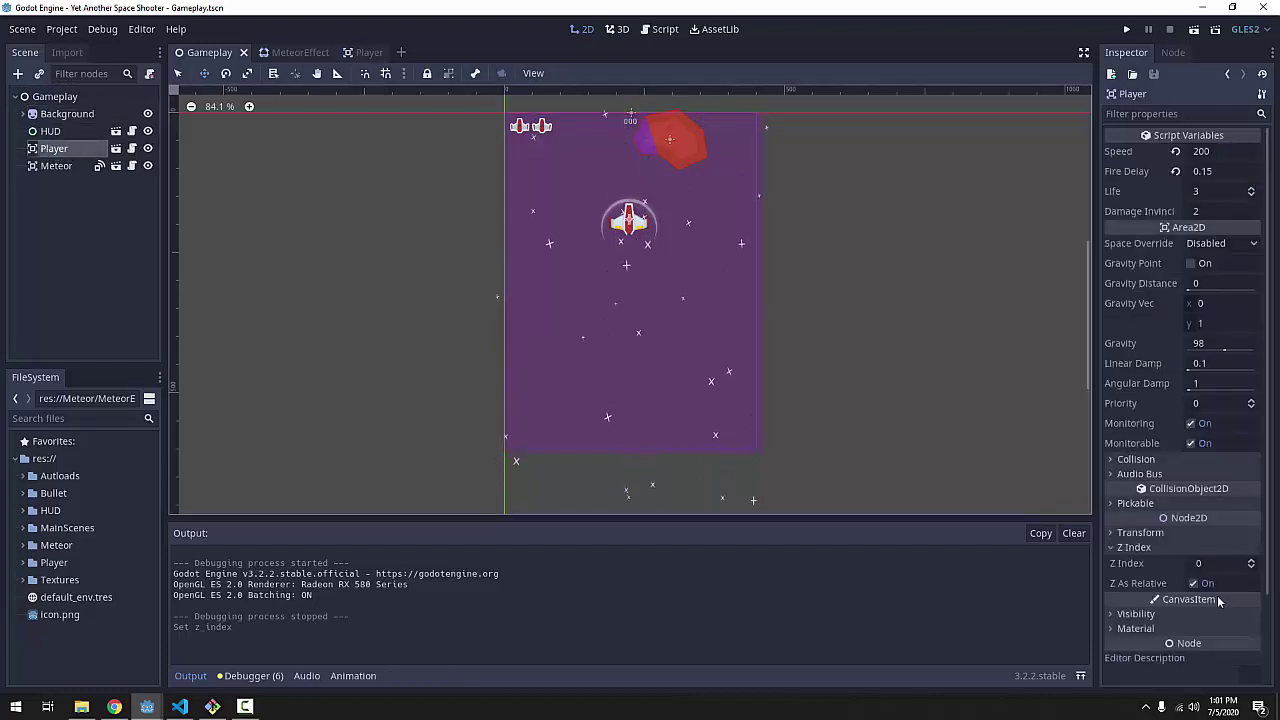
click(95, 115)
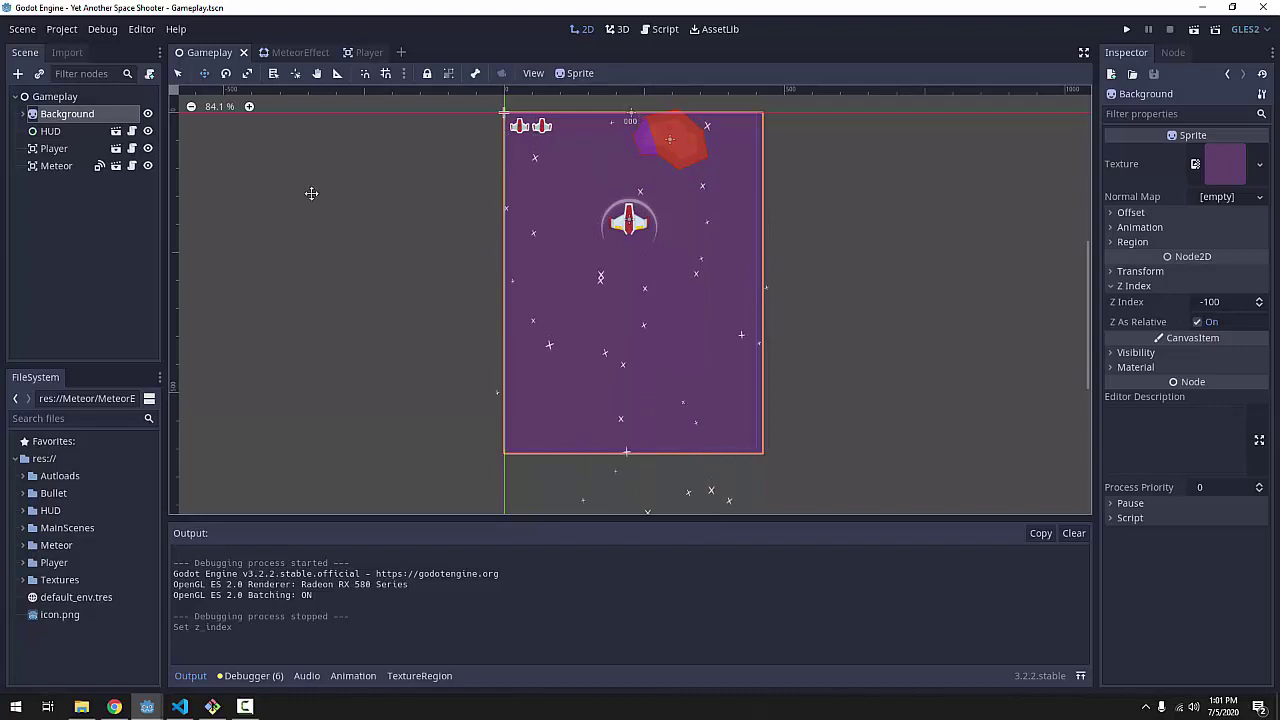
drag(63, 115, 59, 172)
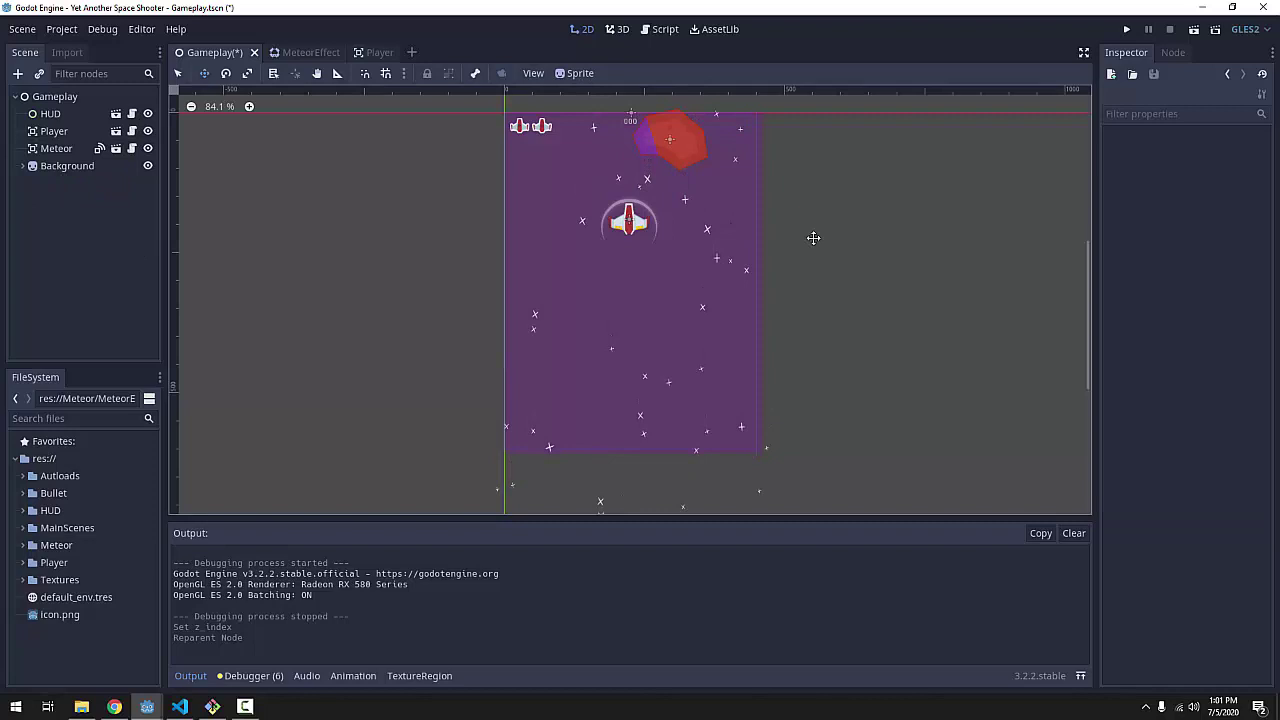
click(82, 171)
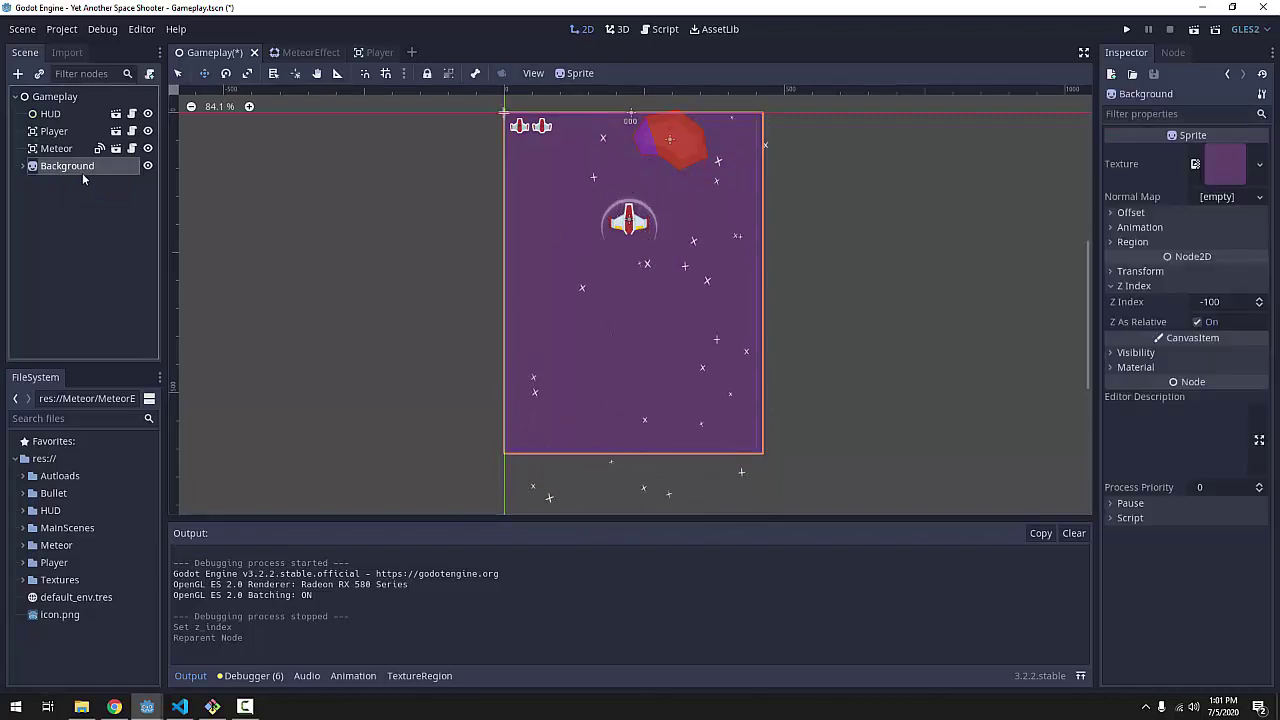
drag(83, 172, 63, 110)
click(63, 113)
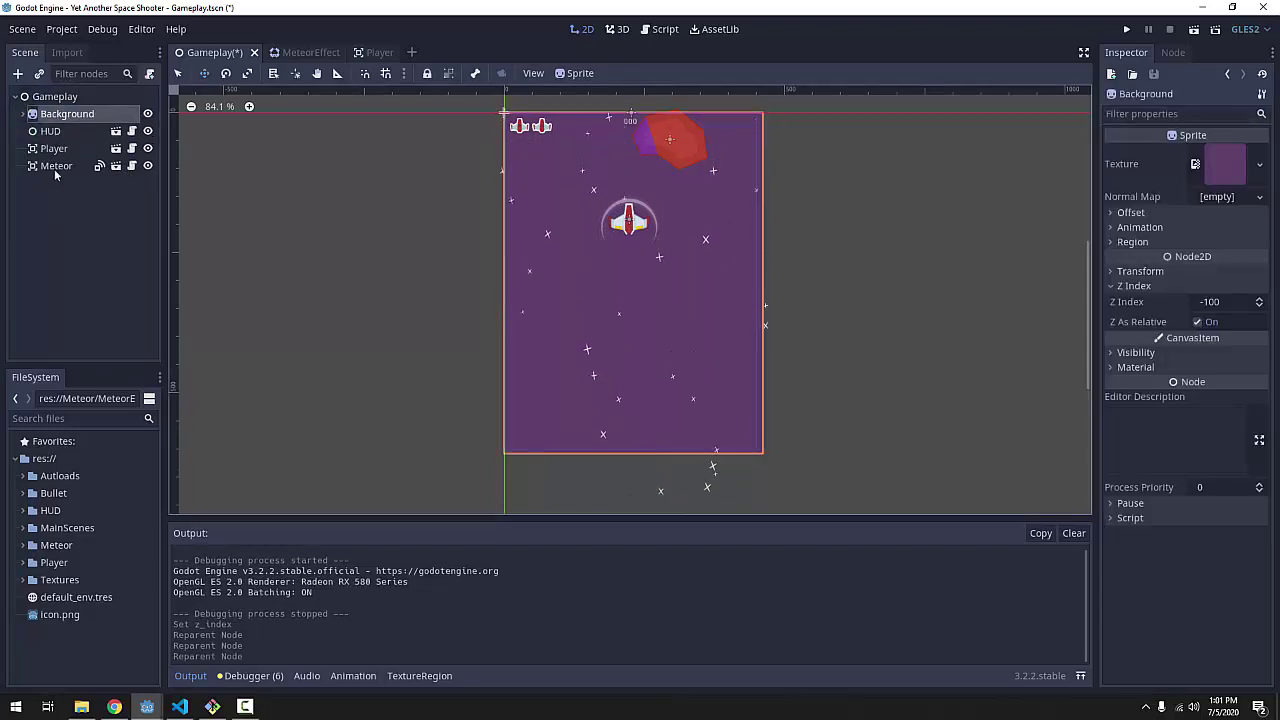
Set the root node's Z Index to 100 in the Player scene, and save both the Player and Gameplay scenes
click(55, 149)
click(116, 148)
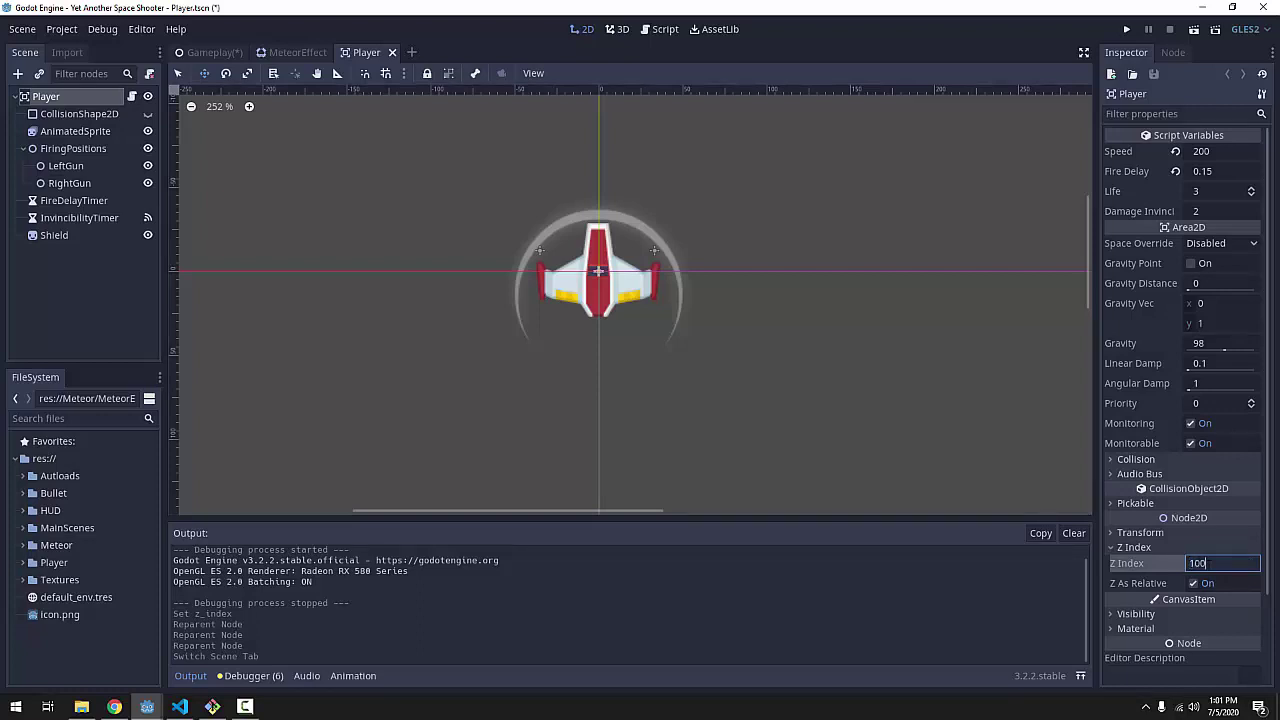
key(Return)
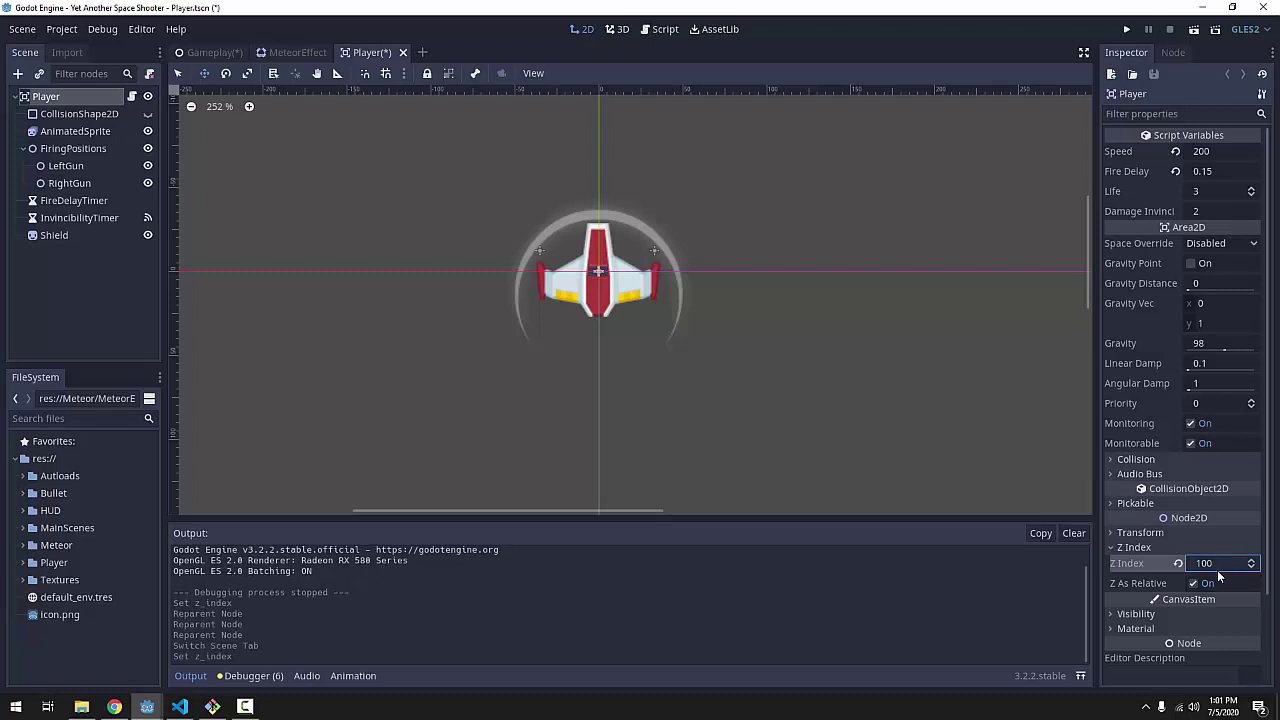
key(ctrl+s)
click(210, 52)
key(ctrl+s)
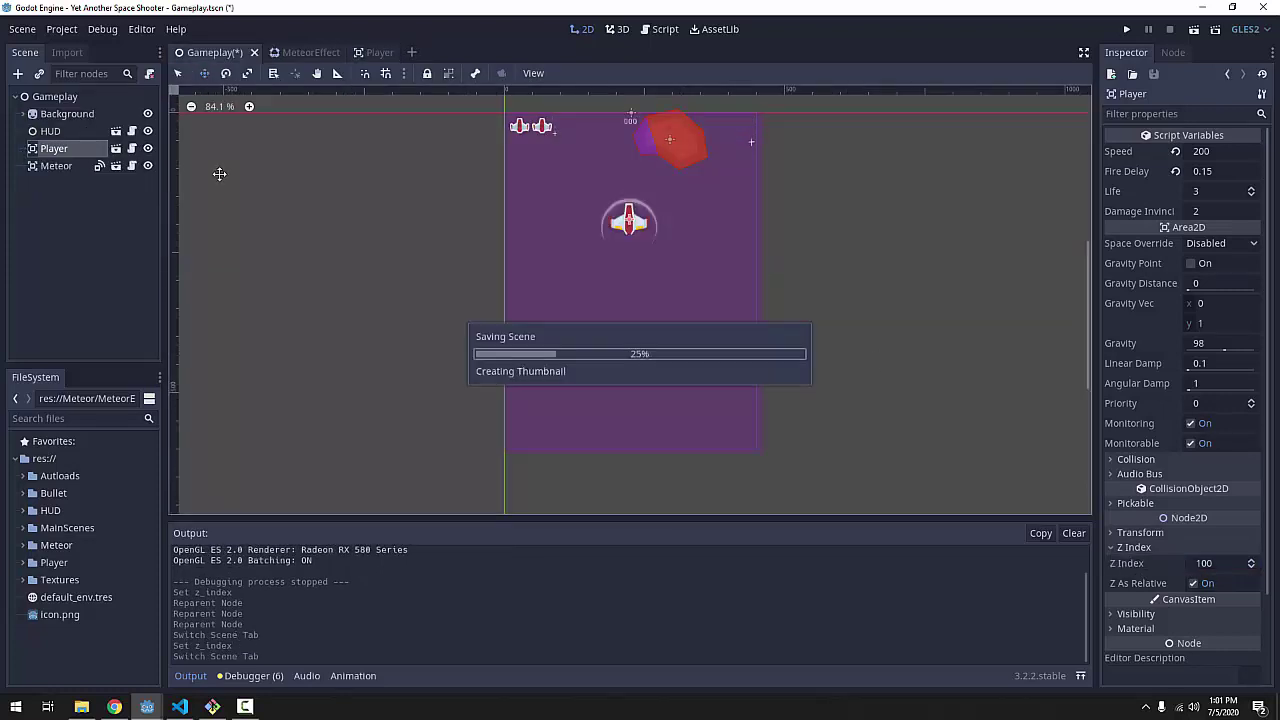
Try reordering the Player node among Gameplay's children, restore the original order, and save the scene
mouse_move(72, 146)
mouse_down()
mouse_move(62, 116)
mouse_move(55, 157)
mouse_up()
click(61, 115)
key(ctrl+s)
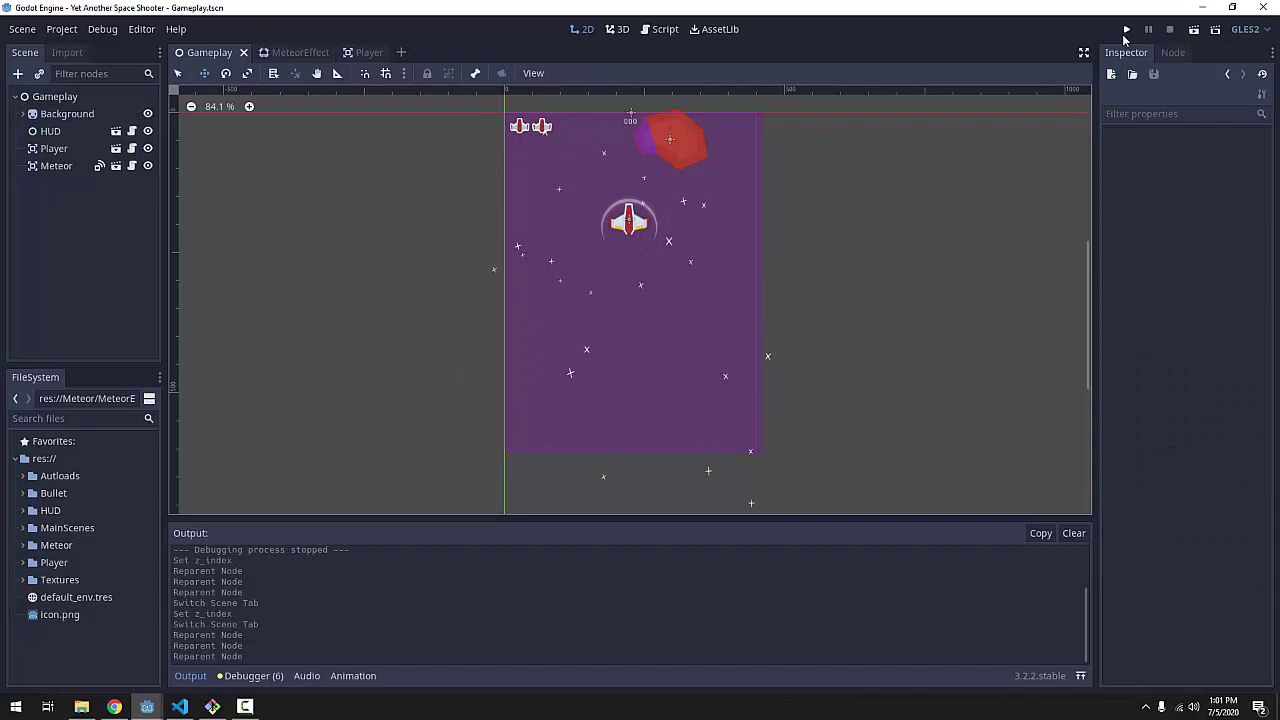
Run the project again and fly the ship over the meteor to test the new draw order
click(1126, 31)
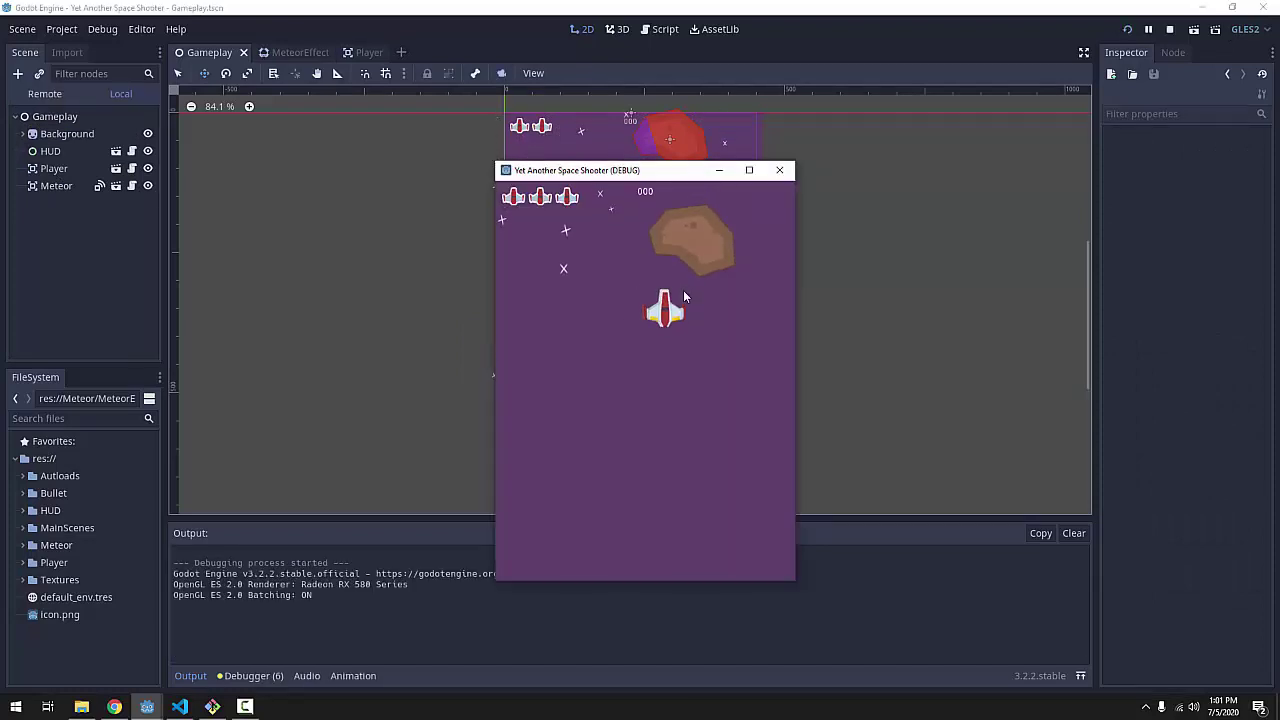
key(Down)
key(Right)
key(space)
key(Up)
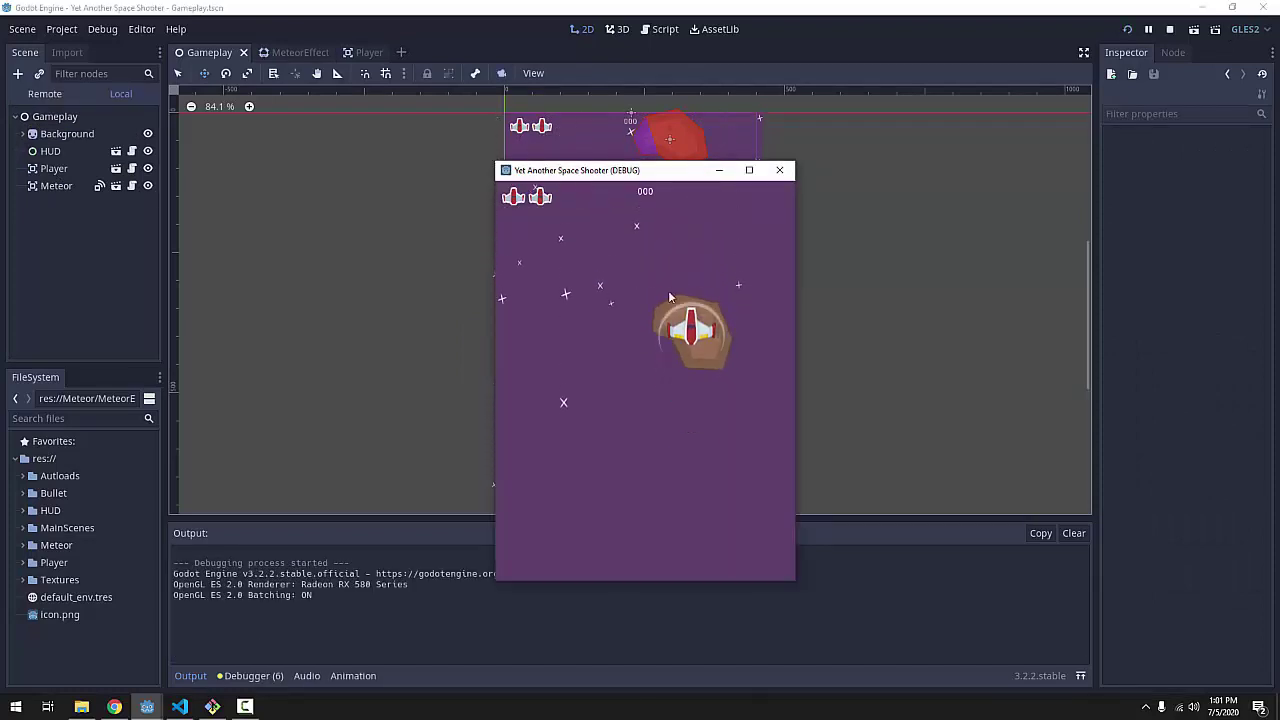
Destroy the meteor with shots and fly the ship through its debris to check the layering
key(Down)
key(space)
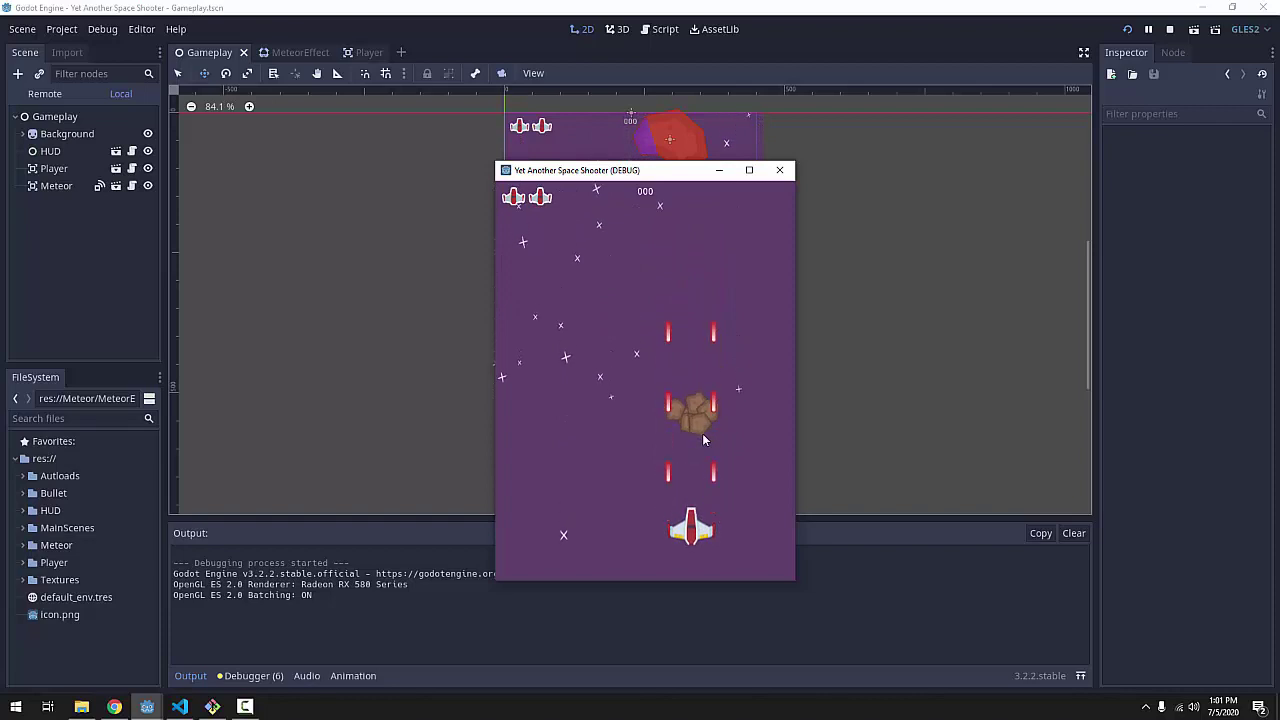
key(Up)
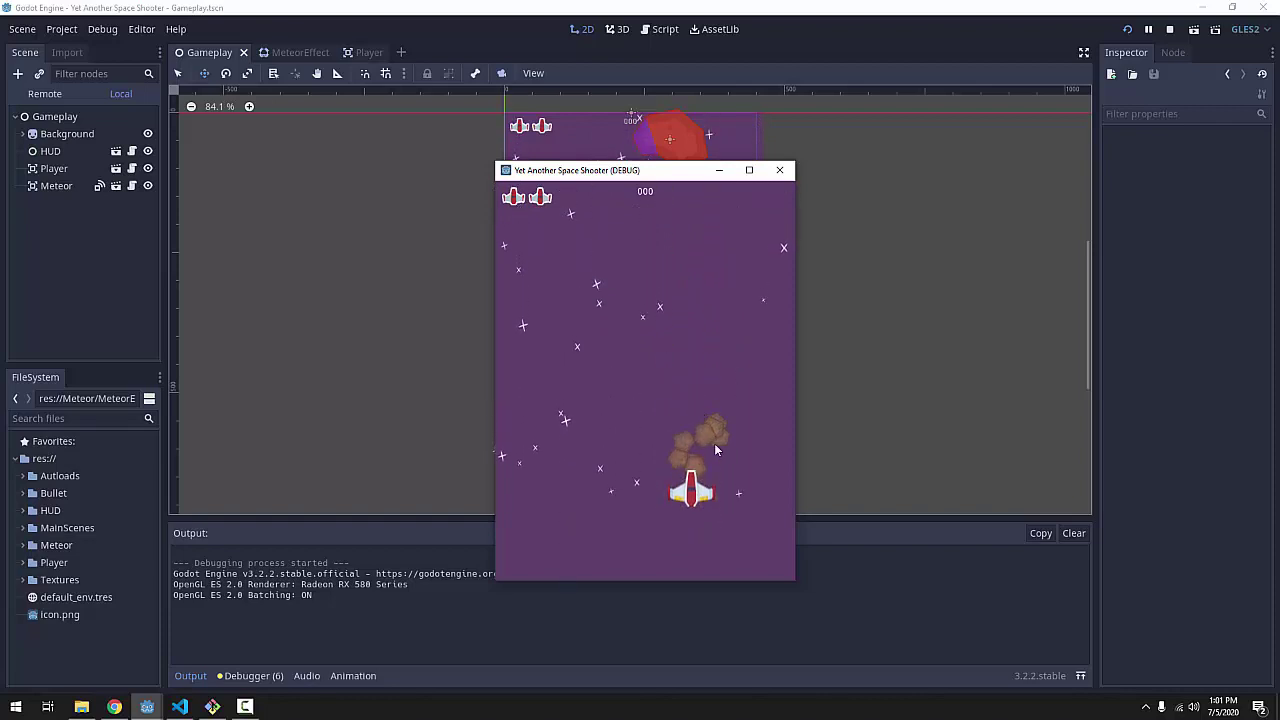
key(Up)
key(Right)
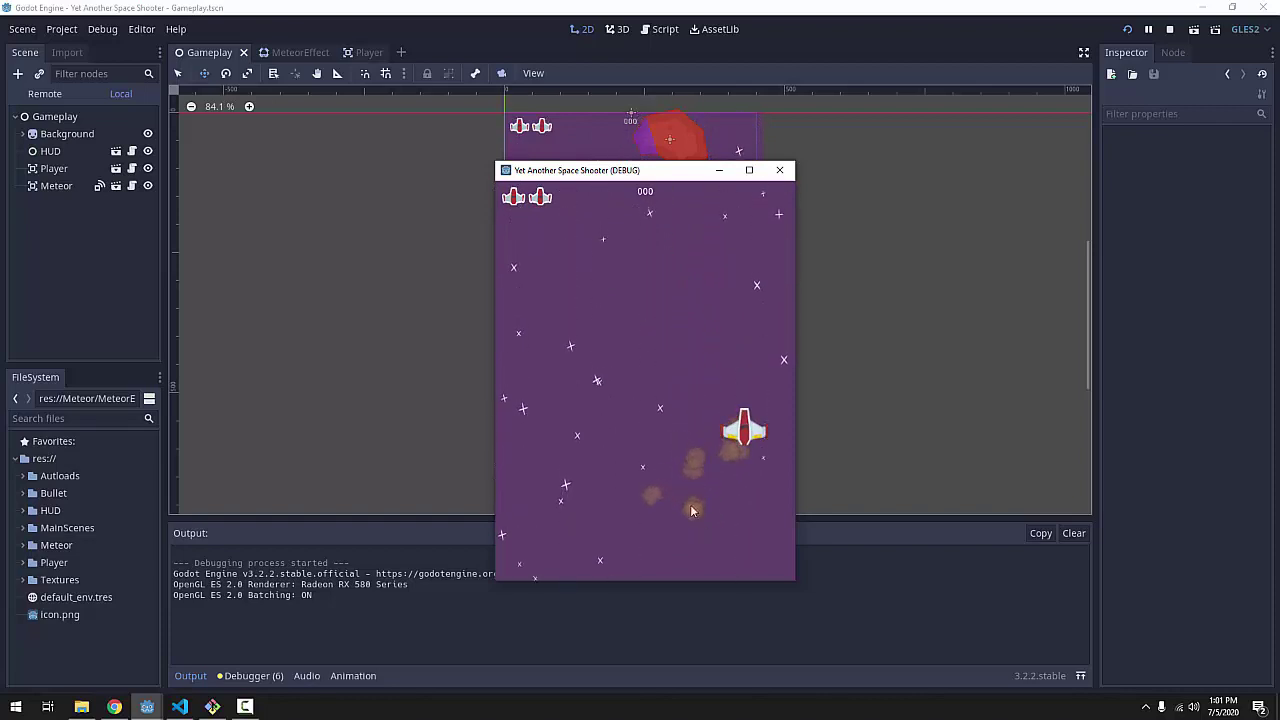
key(Left)
key(Up)
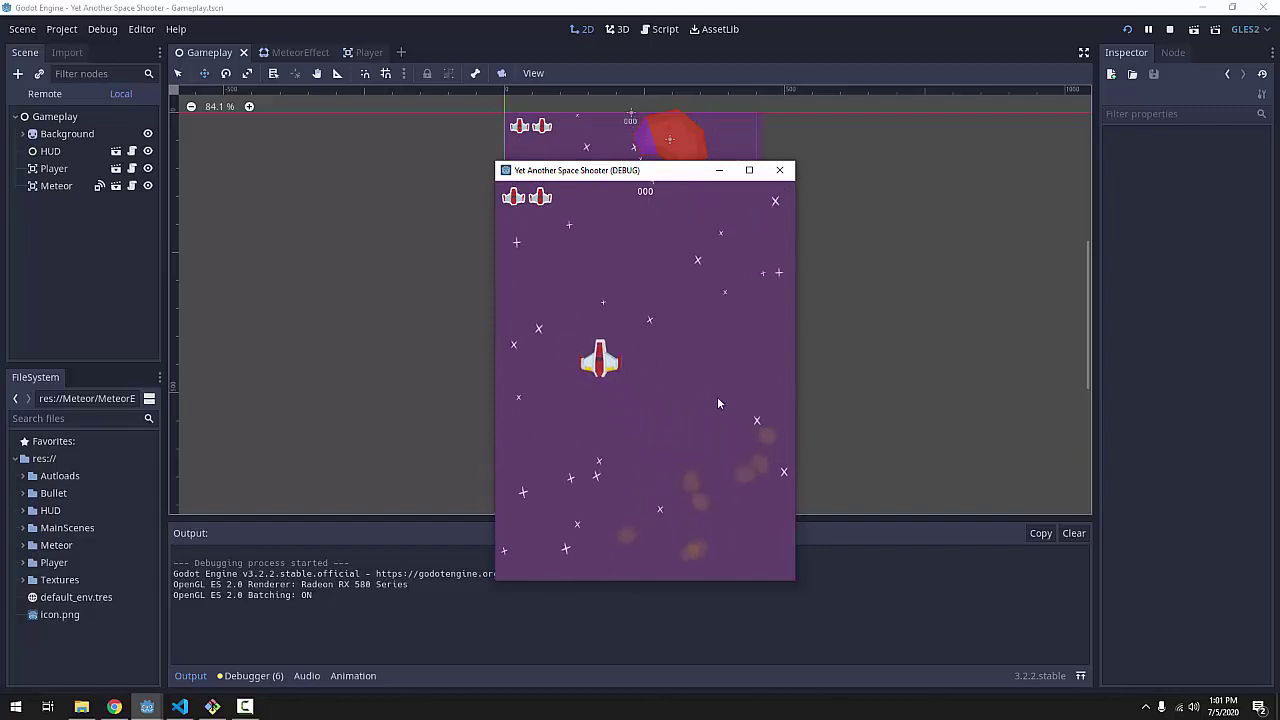
Fly the ship over the HUD's life icons to check their draw order, and close the game
key(Up)
key(Left)
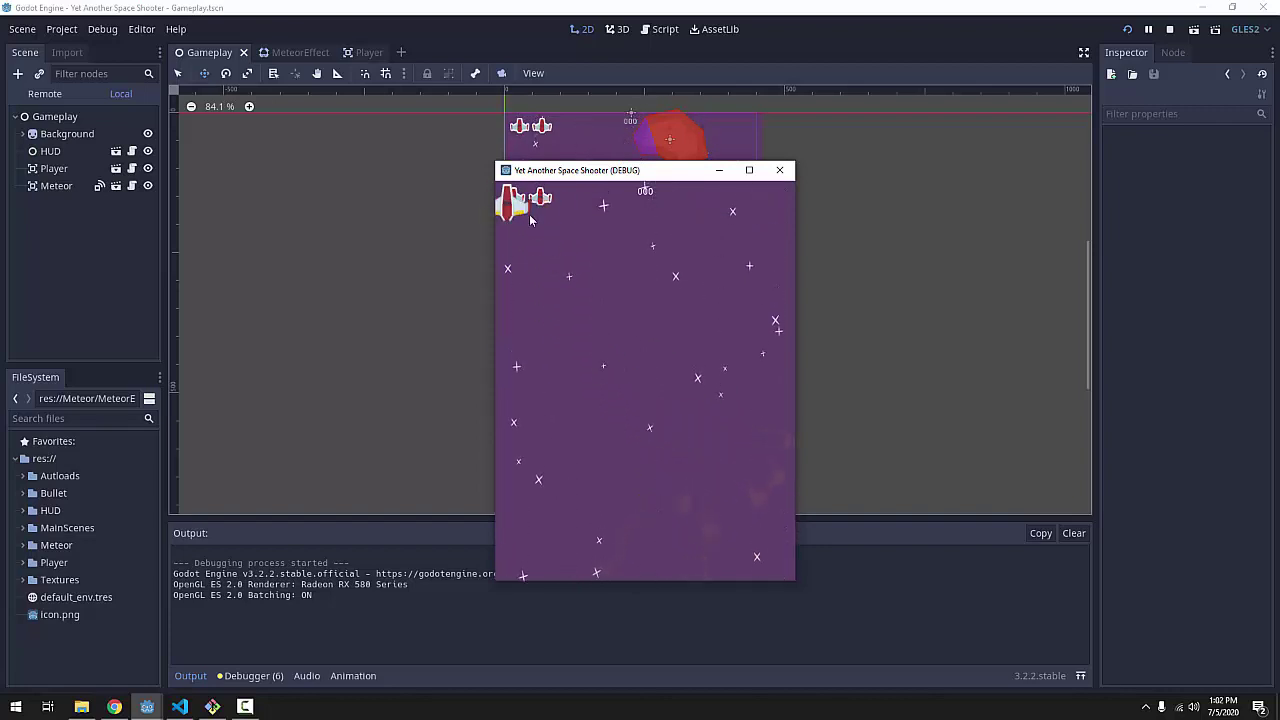
key(Right)
key(Left)
key(Right)
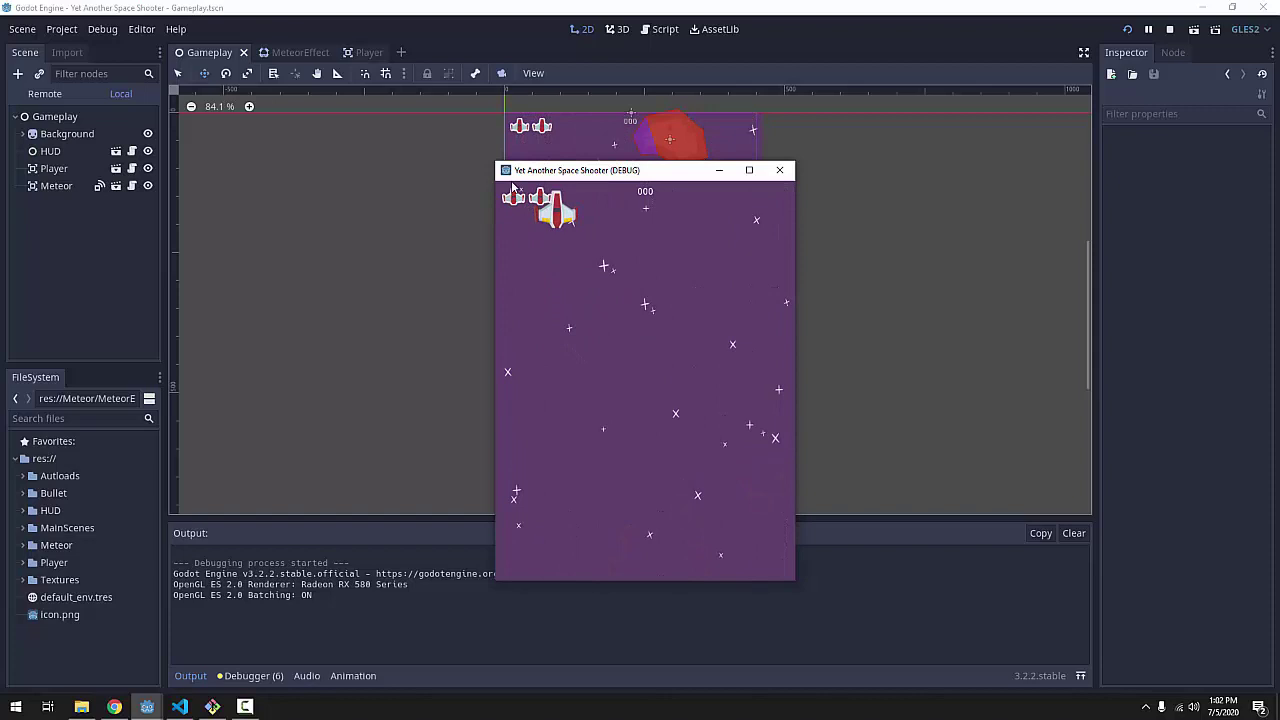
key(Down)
click(779, 170)
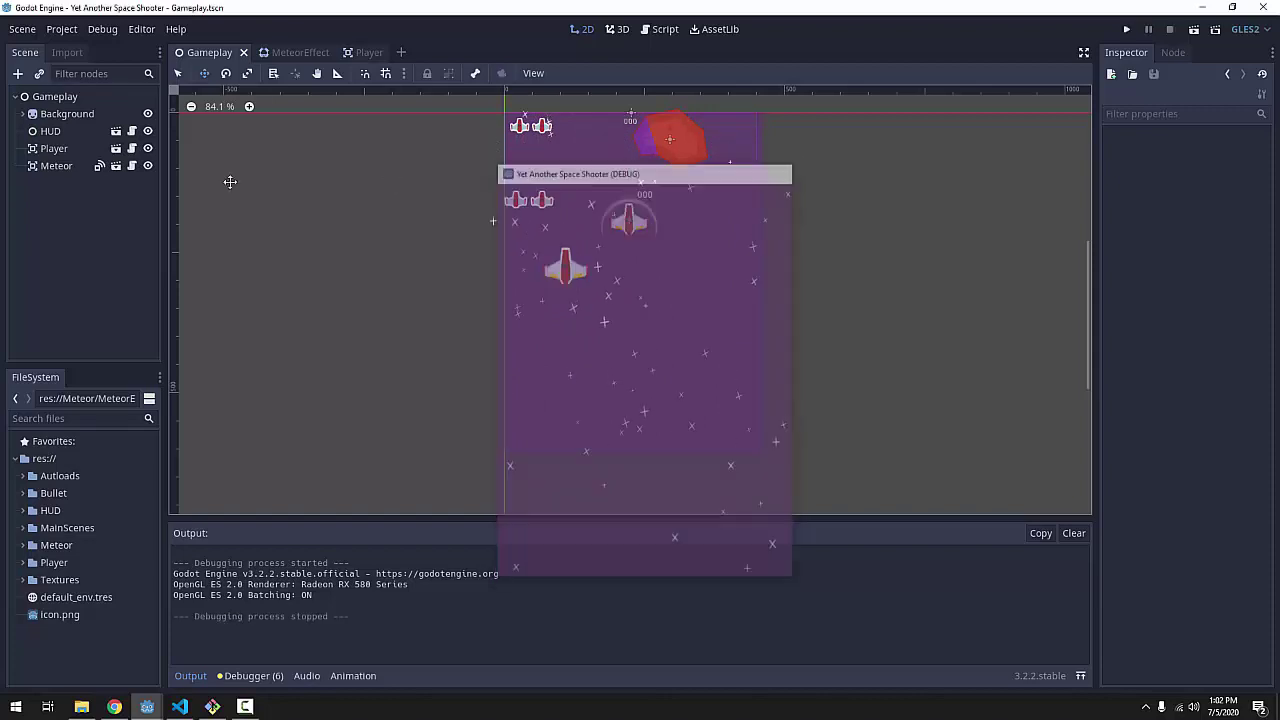
Add a CanvasLayer node as a child of the Gameplay root node
click(46, 131)
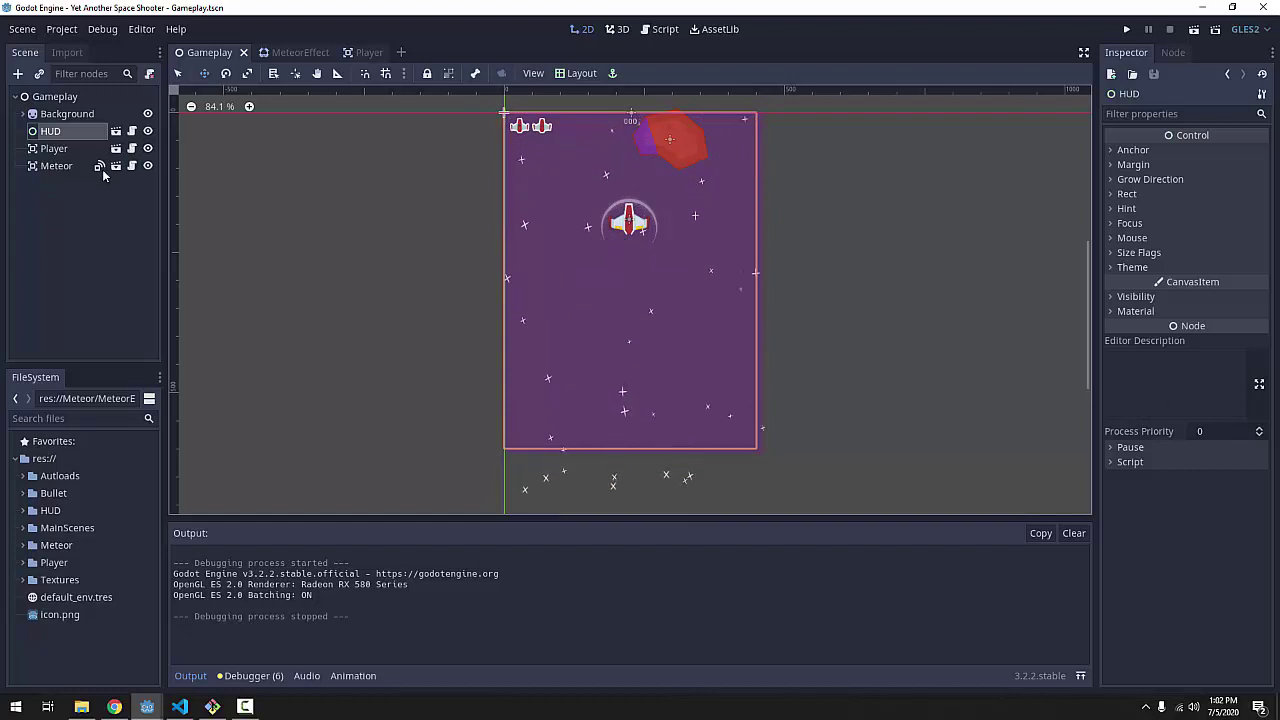
click(55, 97)
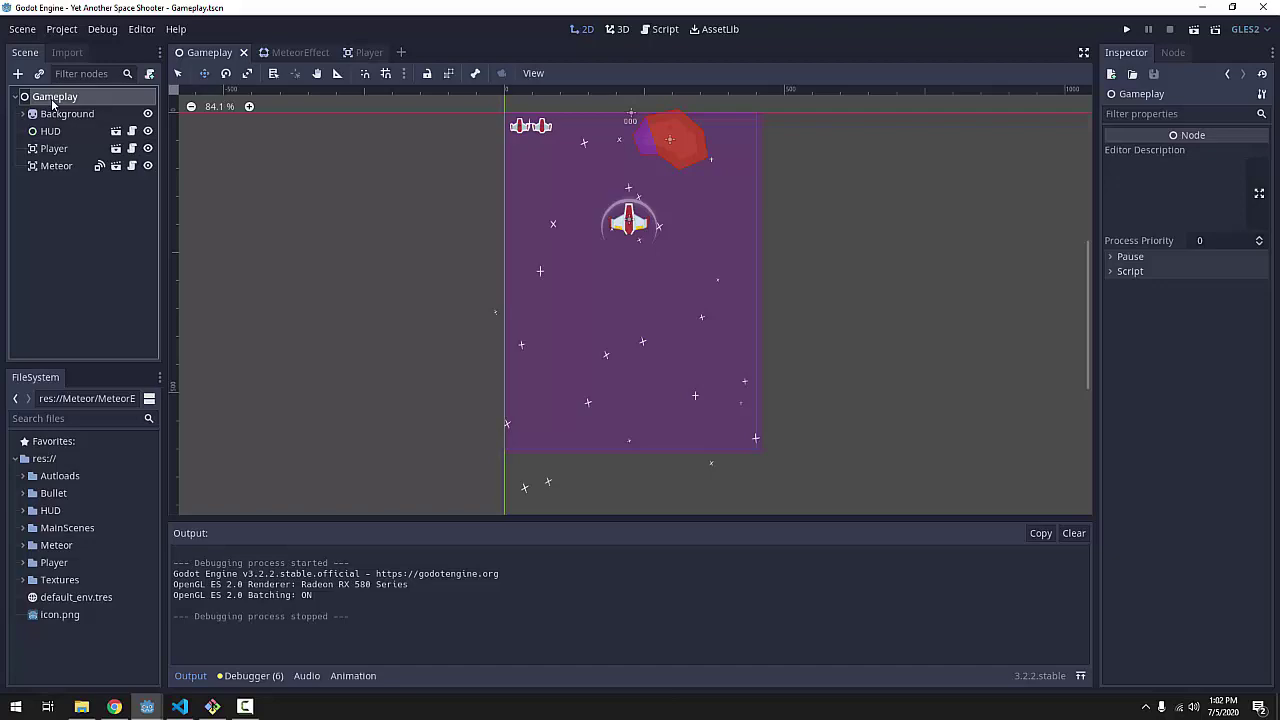
key(ctrl+a)
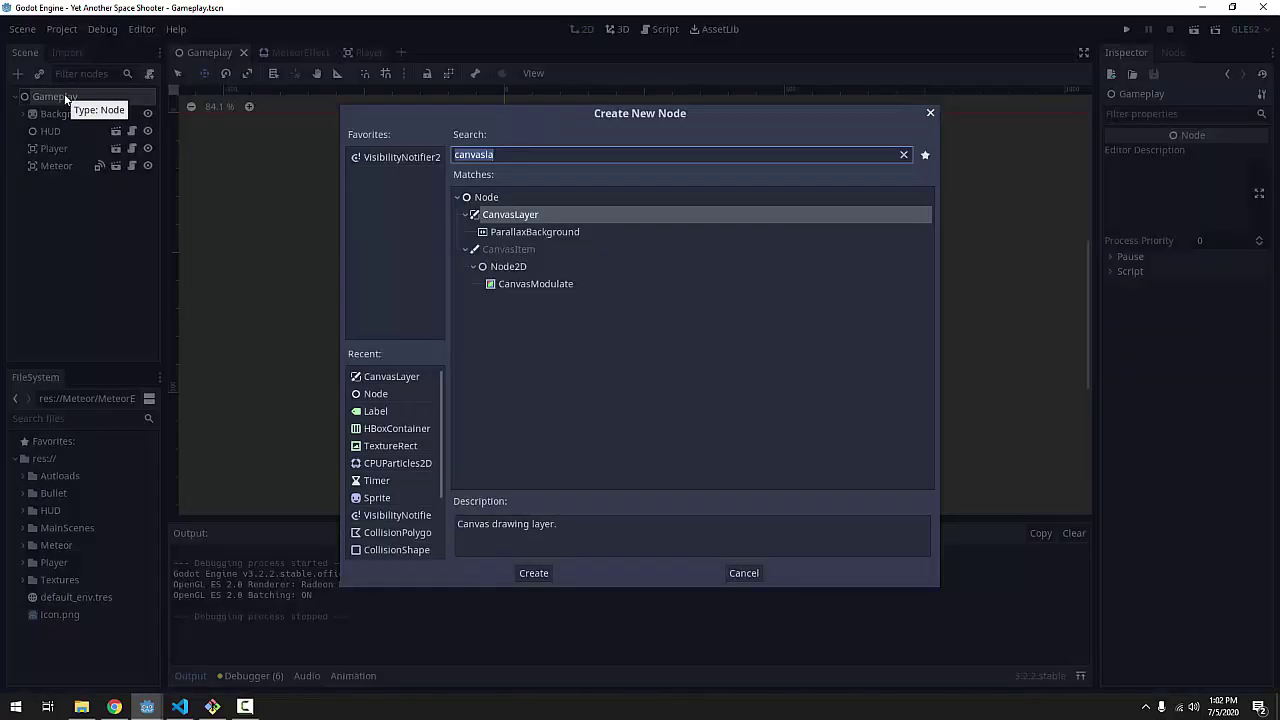
key(Return)
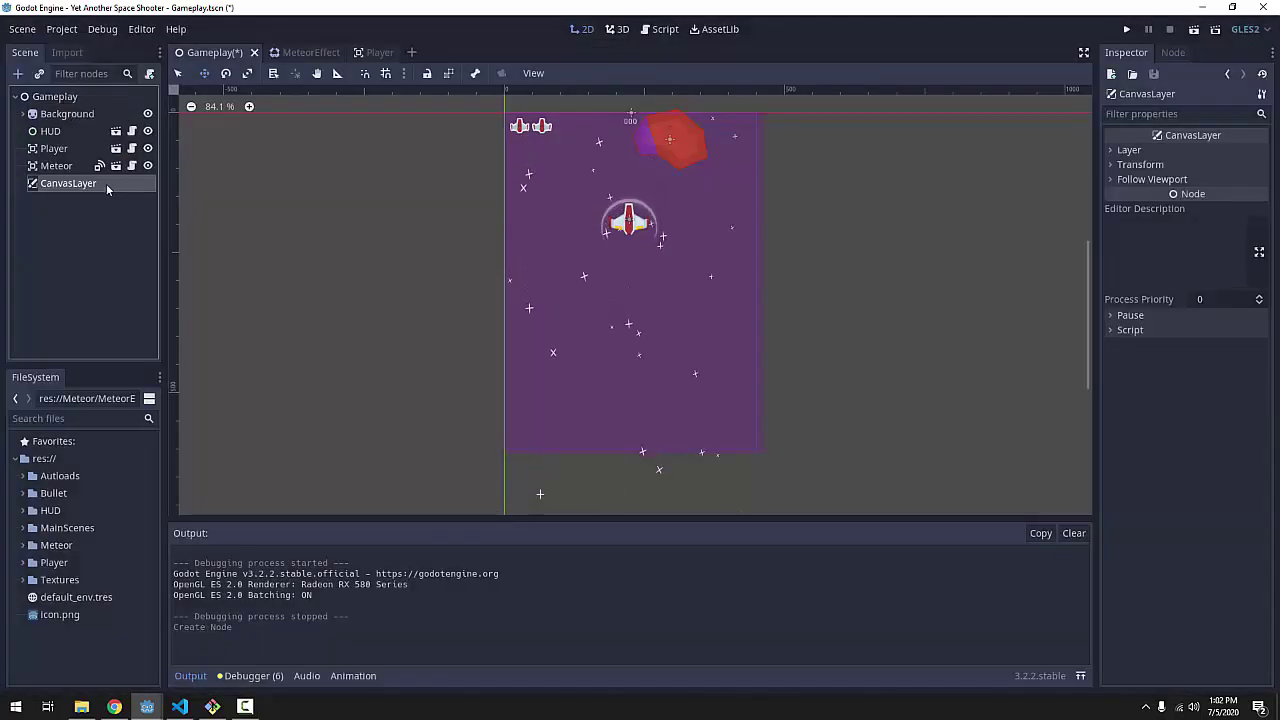
Make the HUD a child of the CanvasLayer, show the CanvasLayer's Layer property, and save the scene
click(55, 132)
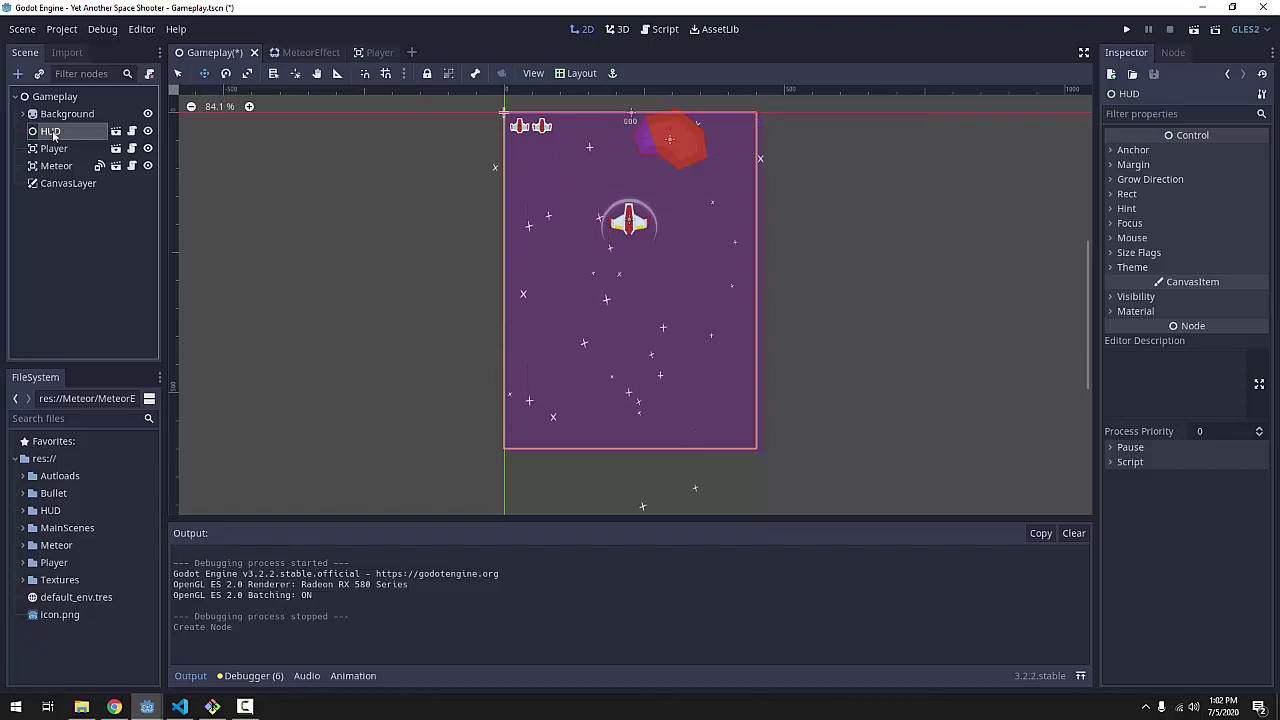
drag(60, 133, 62, 186)
click(68, 166)
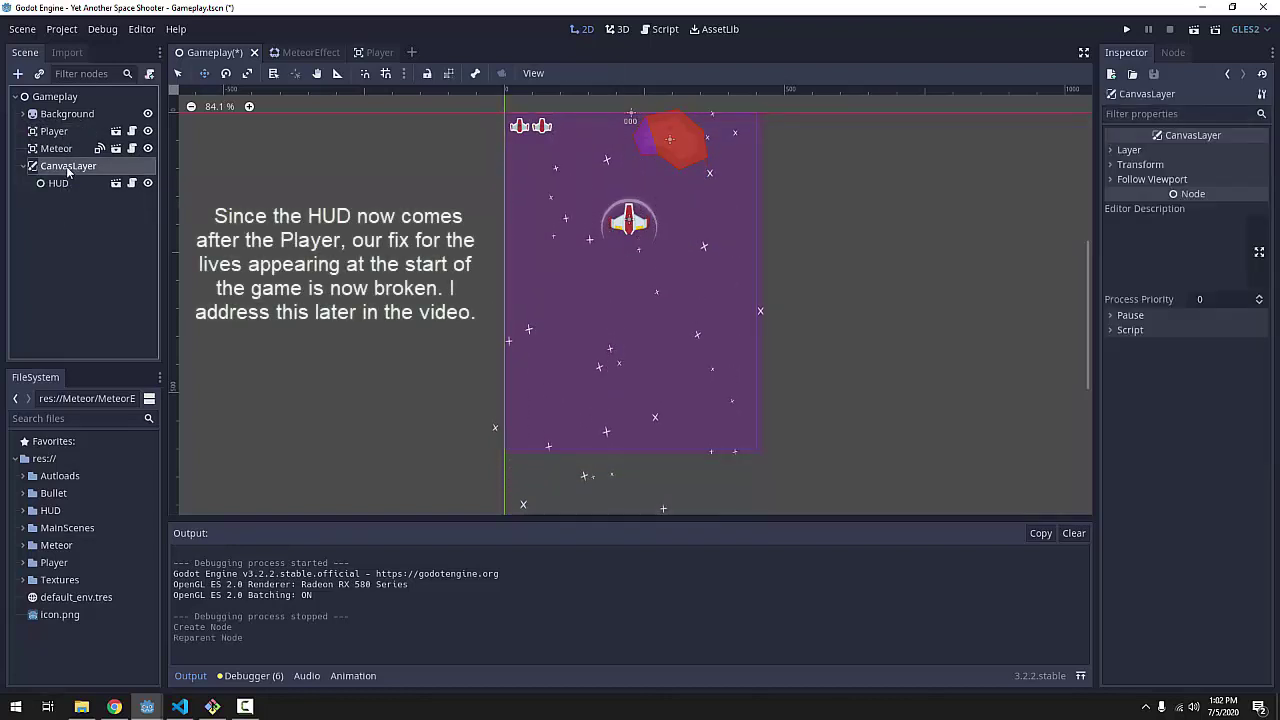
click(1129, 150)
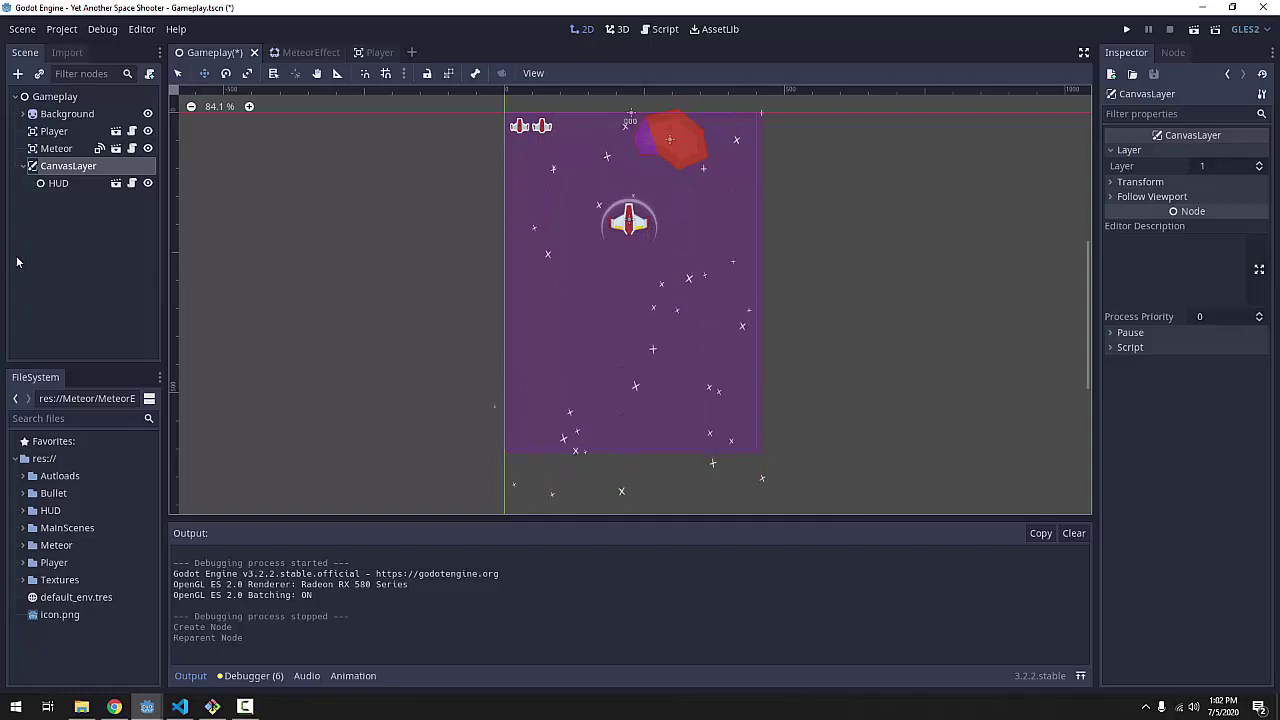
key(ctrl+s)
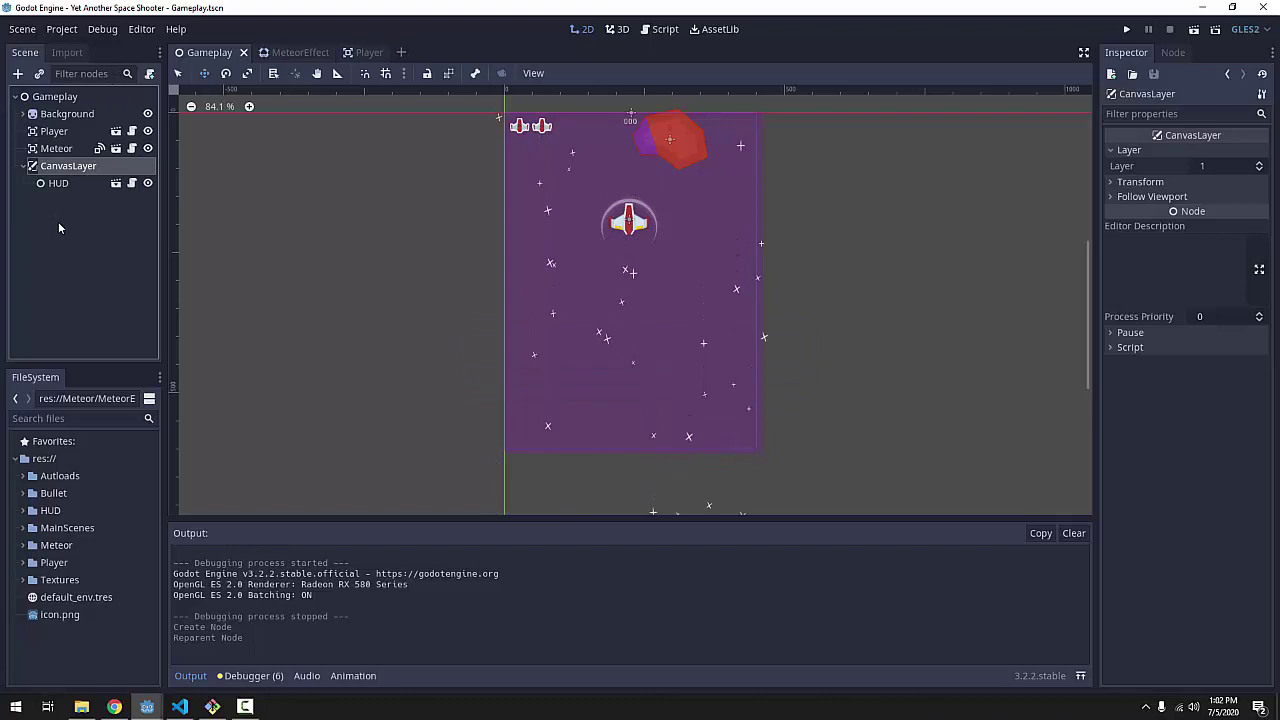
Run the project, fly the ship into the meteor and shoot the meteor apart
click(58, 184)
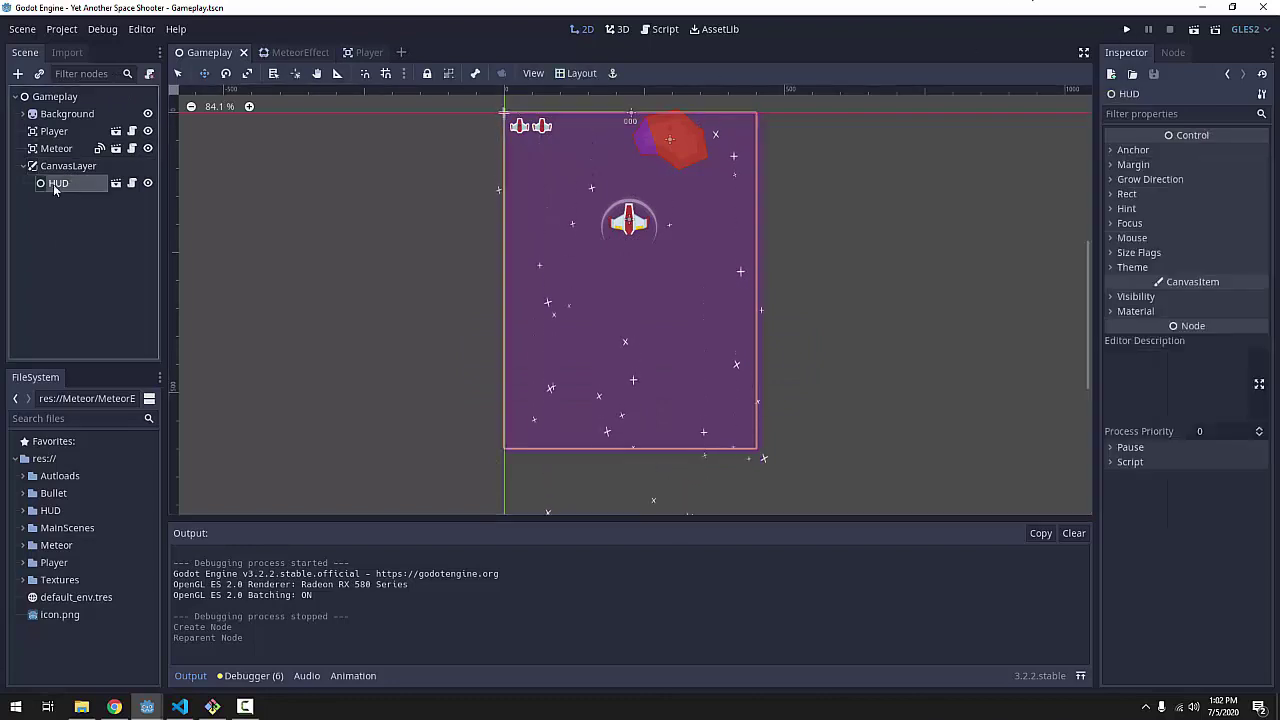
click(60, 166)
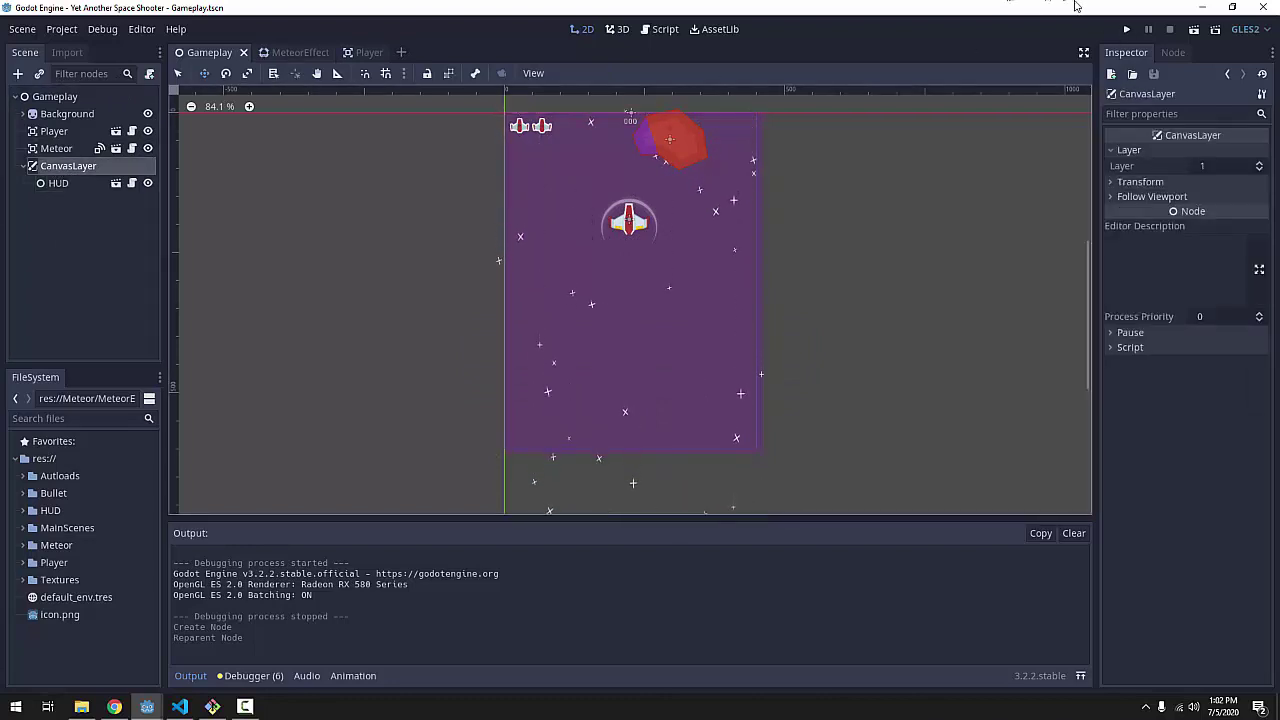
click(1128, 30)
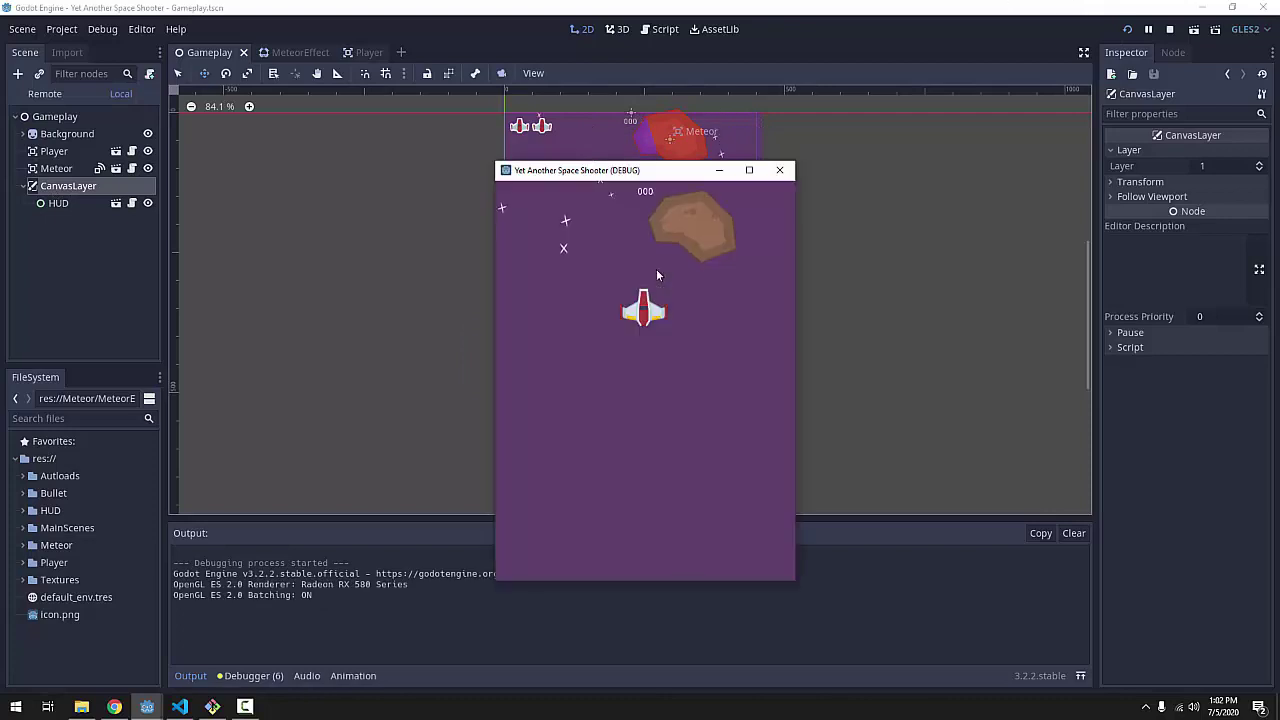
key(Right)
key(Down)
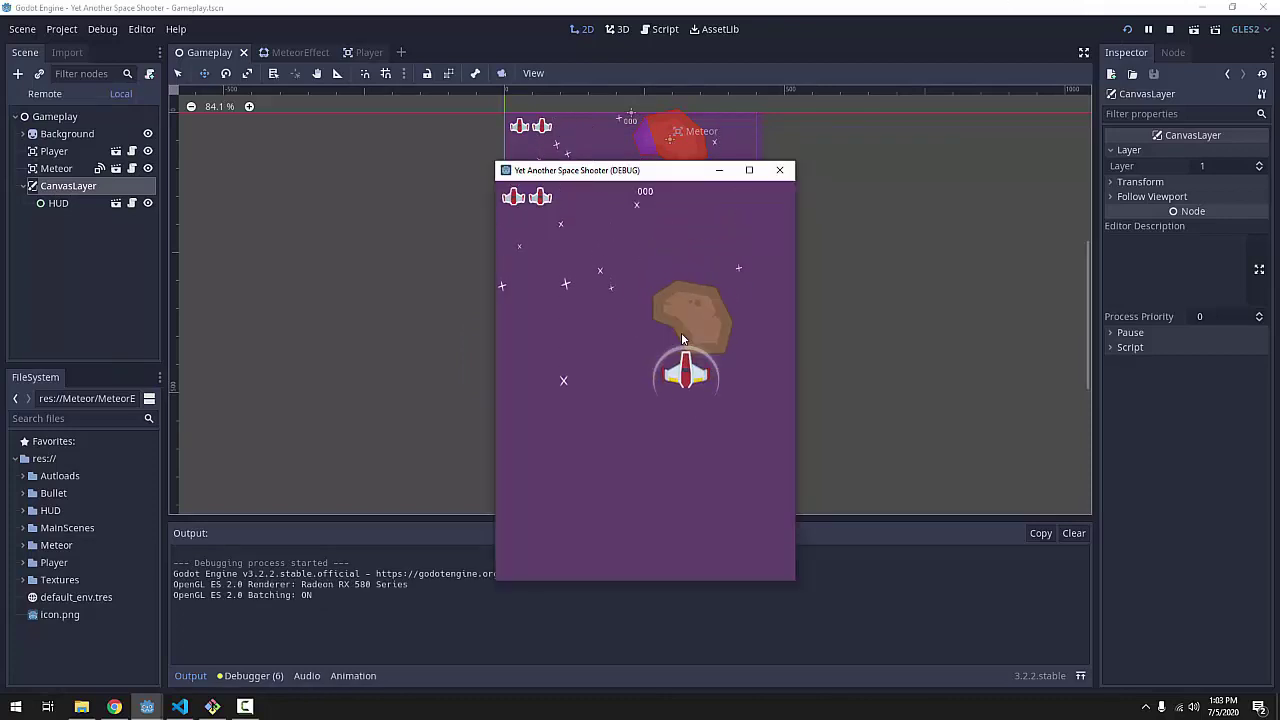
key(Down)
key(space)
key(space)
key(space)
key(space)
key(space)
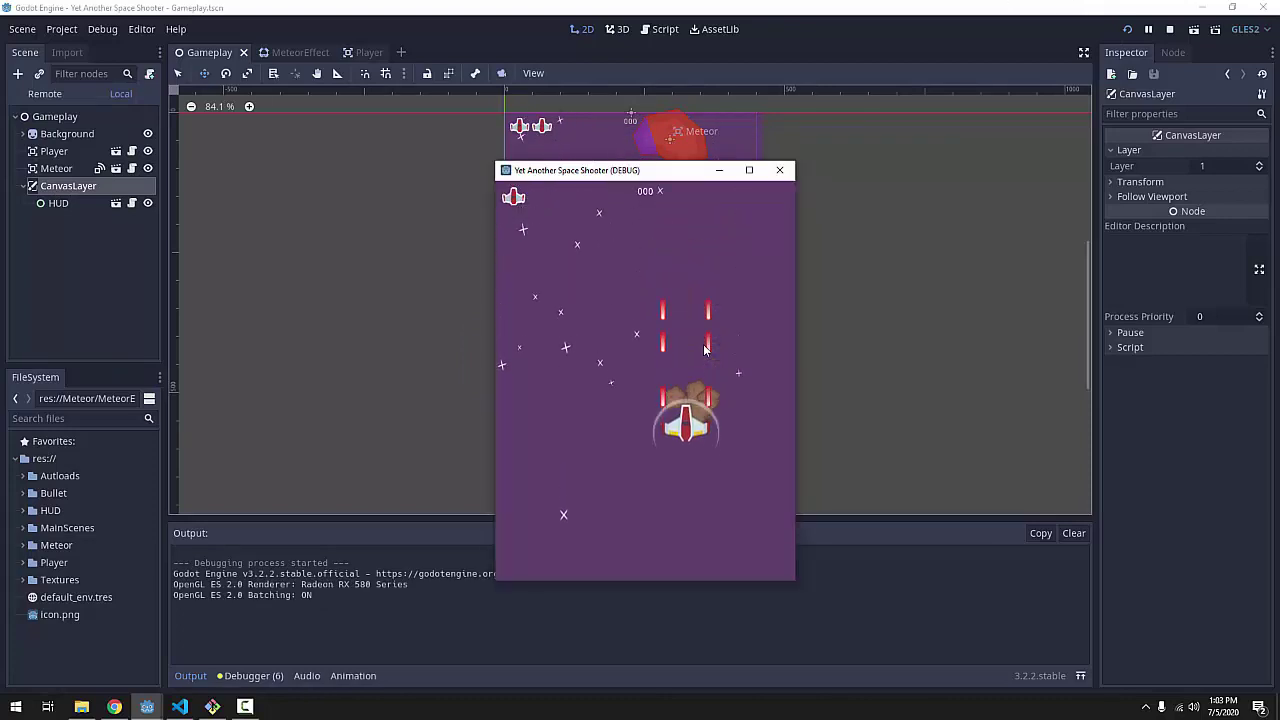
Fly the ship over the HUD's life icons and score to check their draw order, and close the game
key(Up)
key(Up)
key(Left)
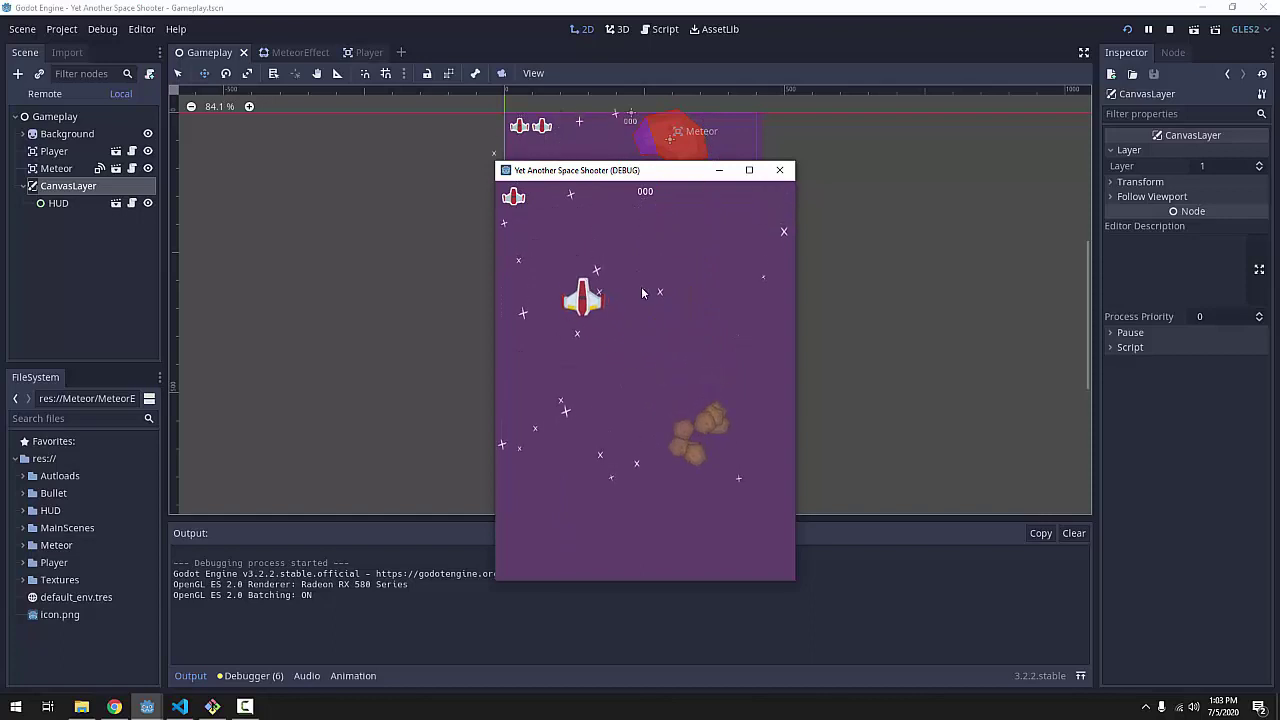
key(Up)
key(Left)
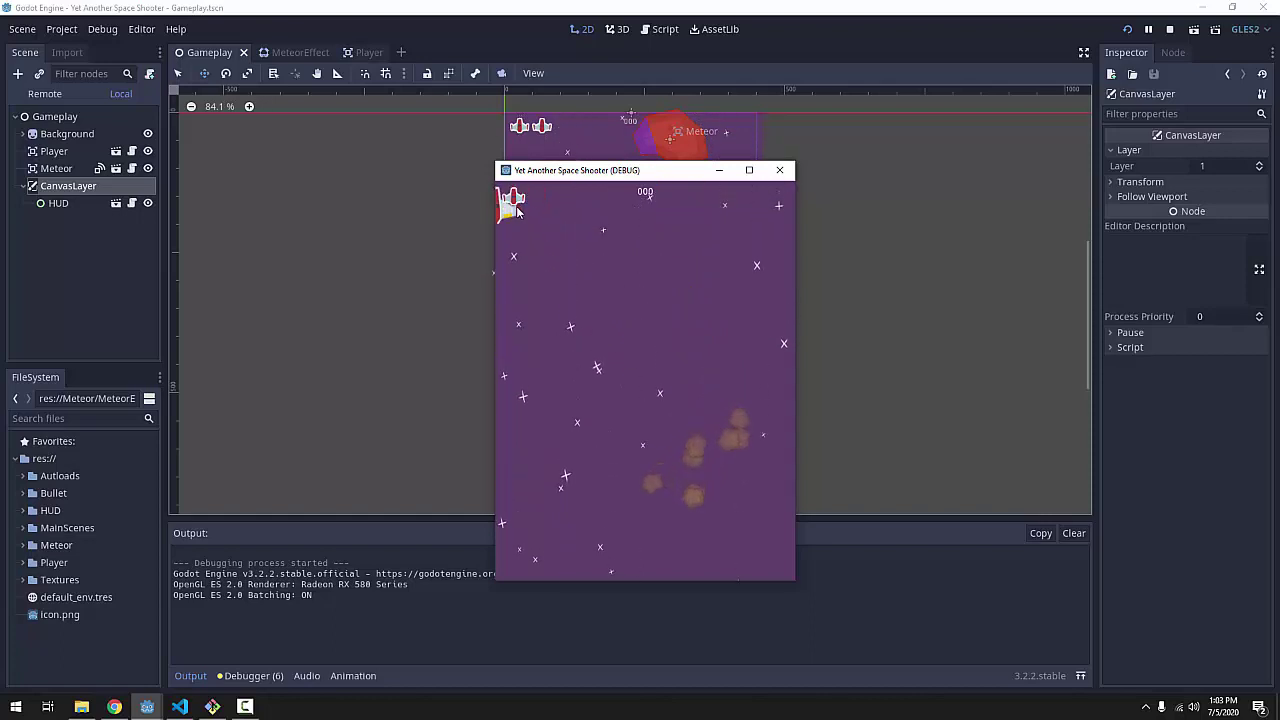
key(Right)
key(Left)
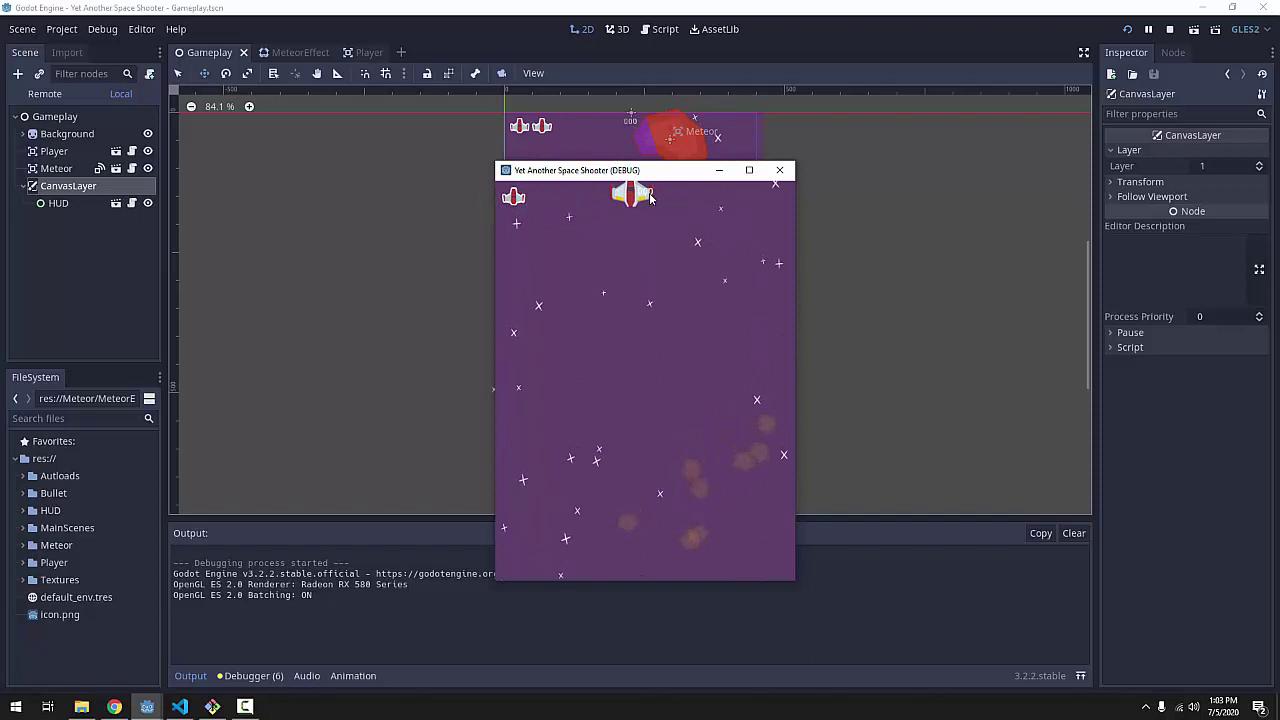
key(Left)
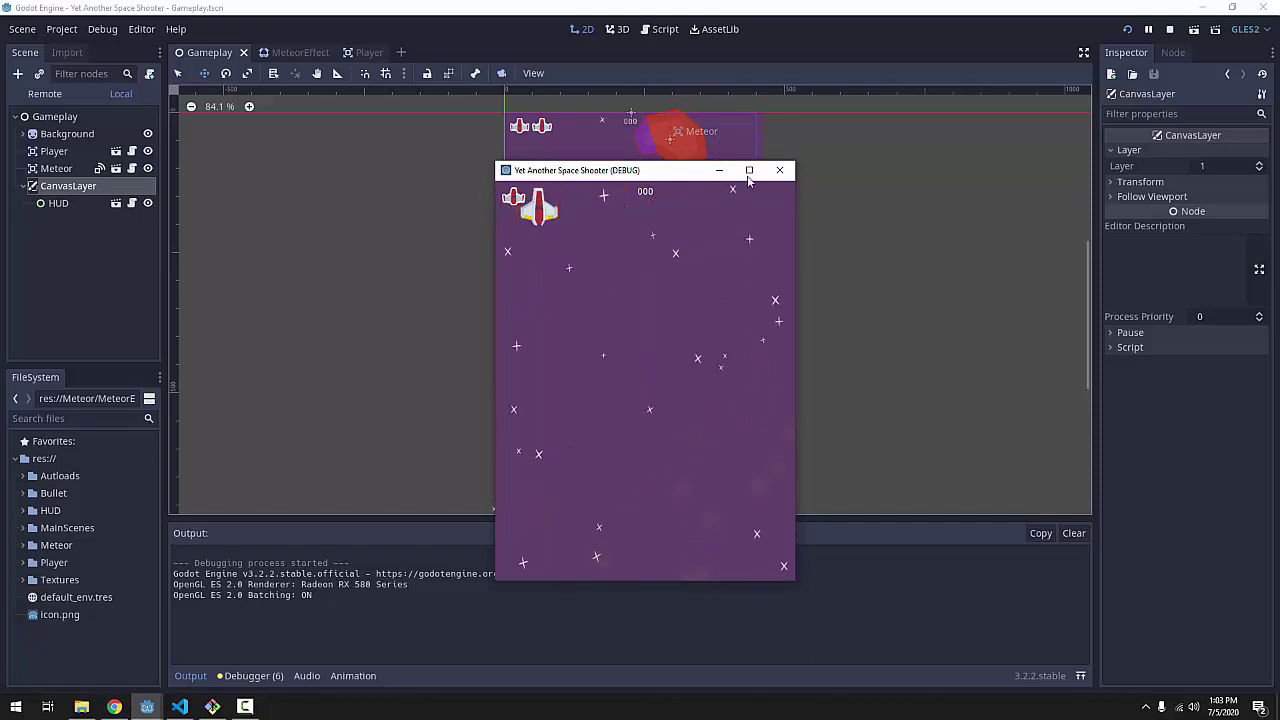
key(Down)
key(Right)
click(780, 170)
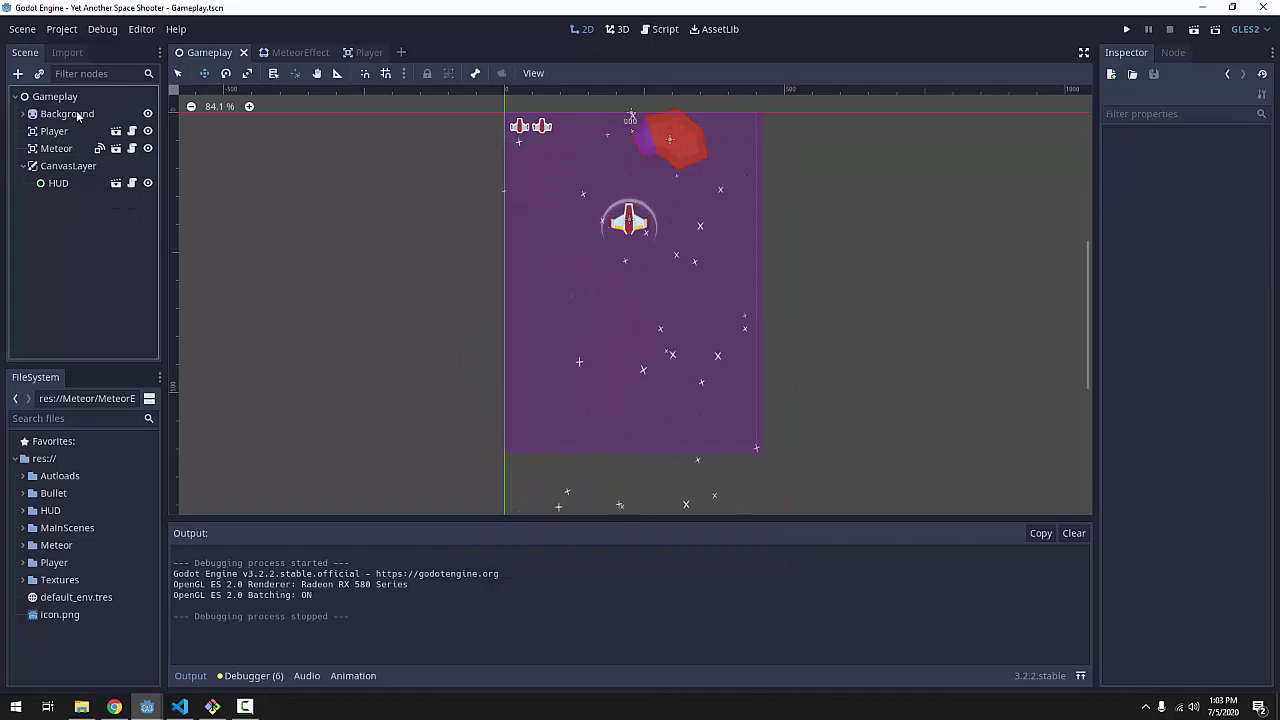
Review the Z Index settings of Background and Player and the Layer setting of the HUD's CanvasLayer
click(77, 114)
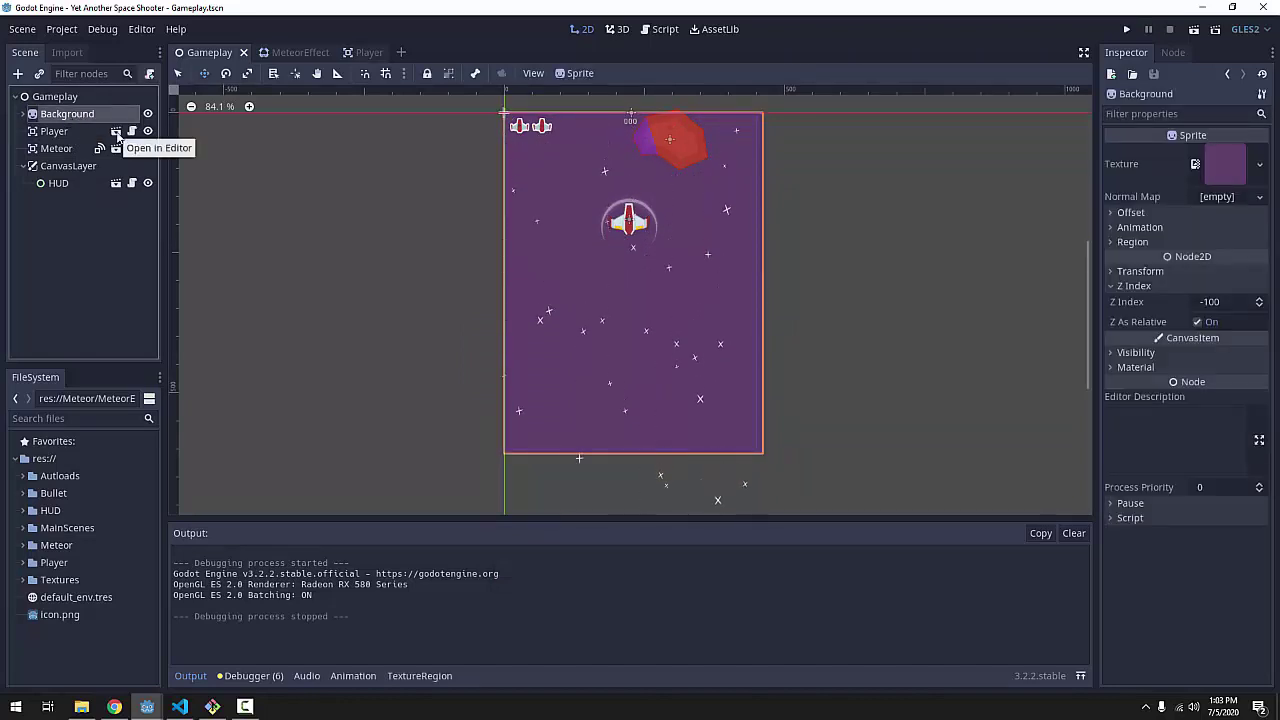
click(55, 131)
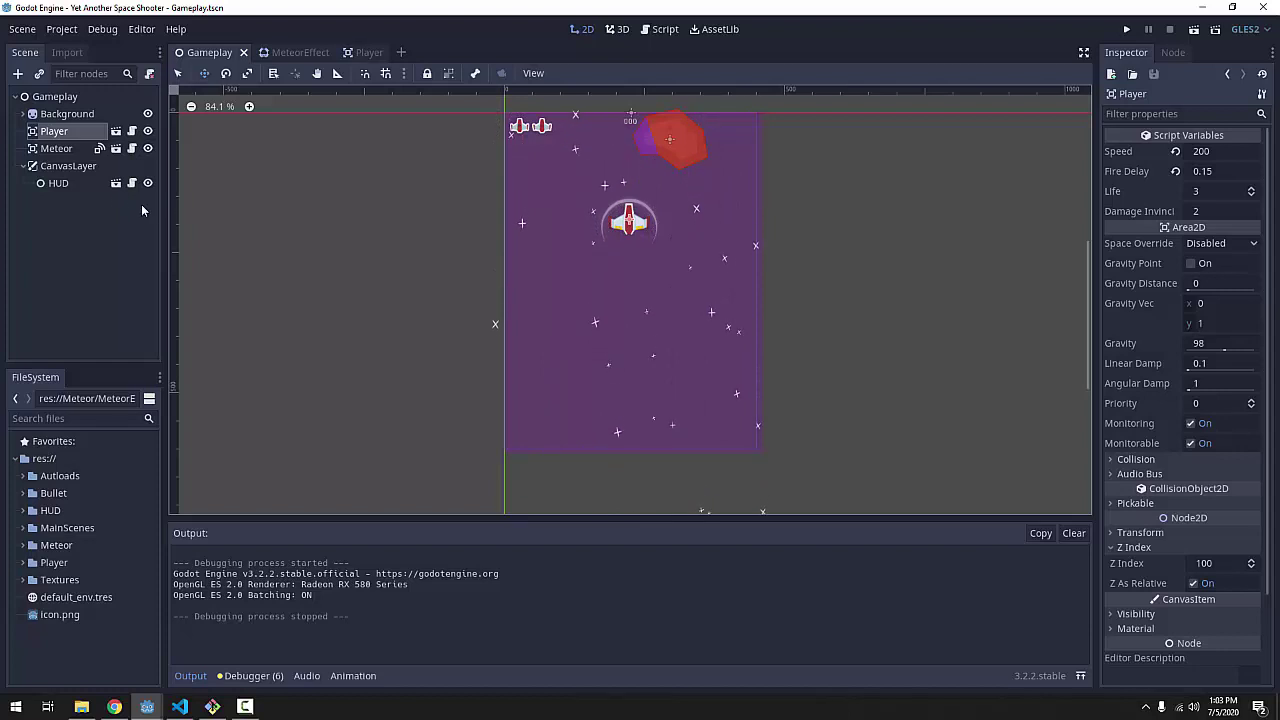
click(88, 168)
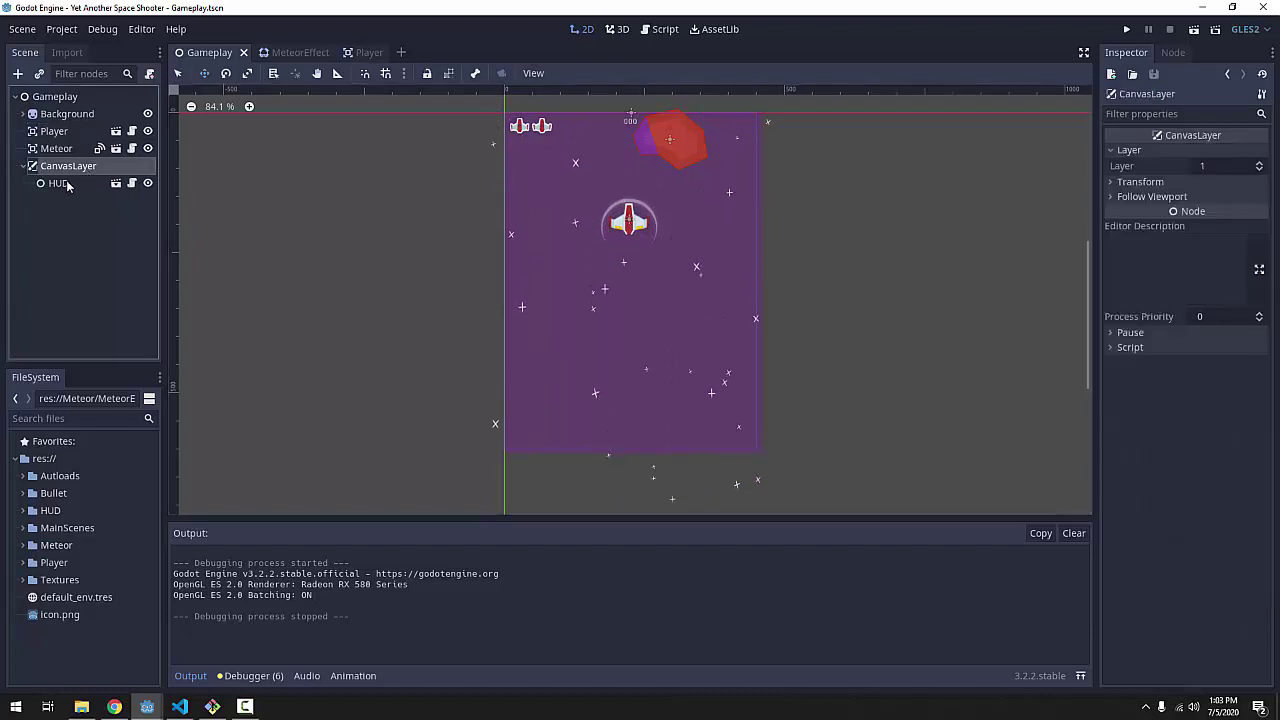
click(65, 184)
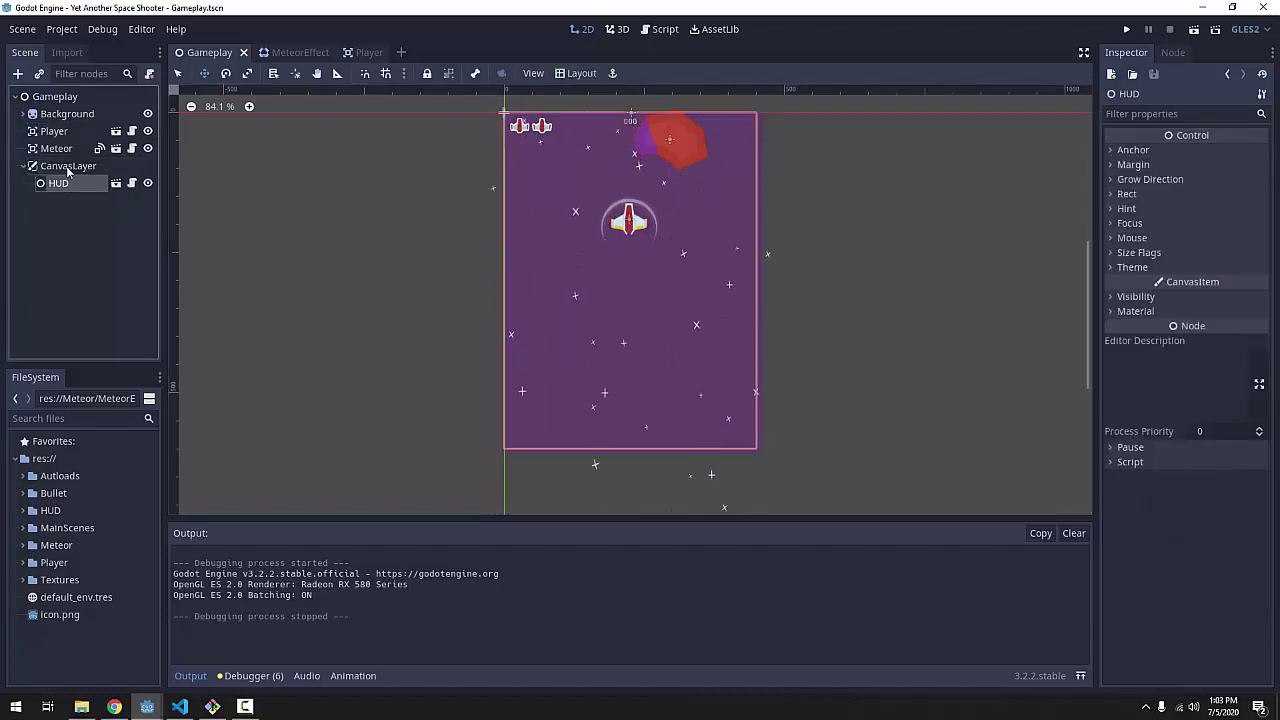
click(86, 168)
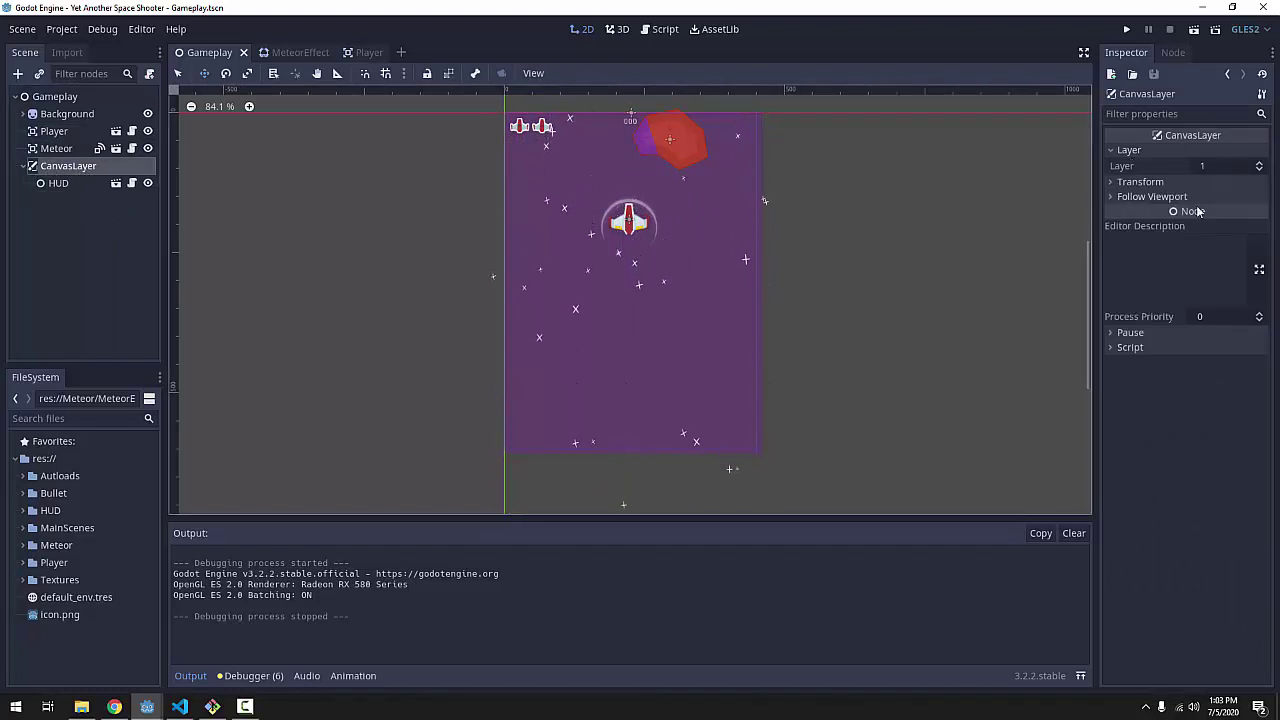
click(70, 297)
Run the project to check the life icons at game start, close it, and open the HUD's script
key(F5)
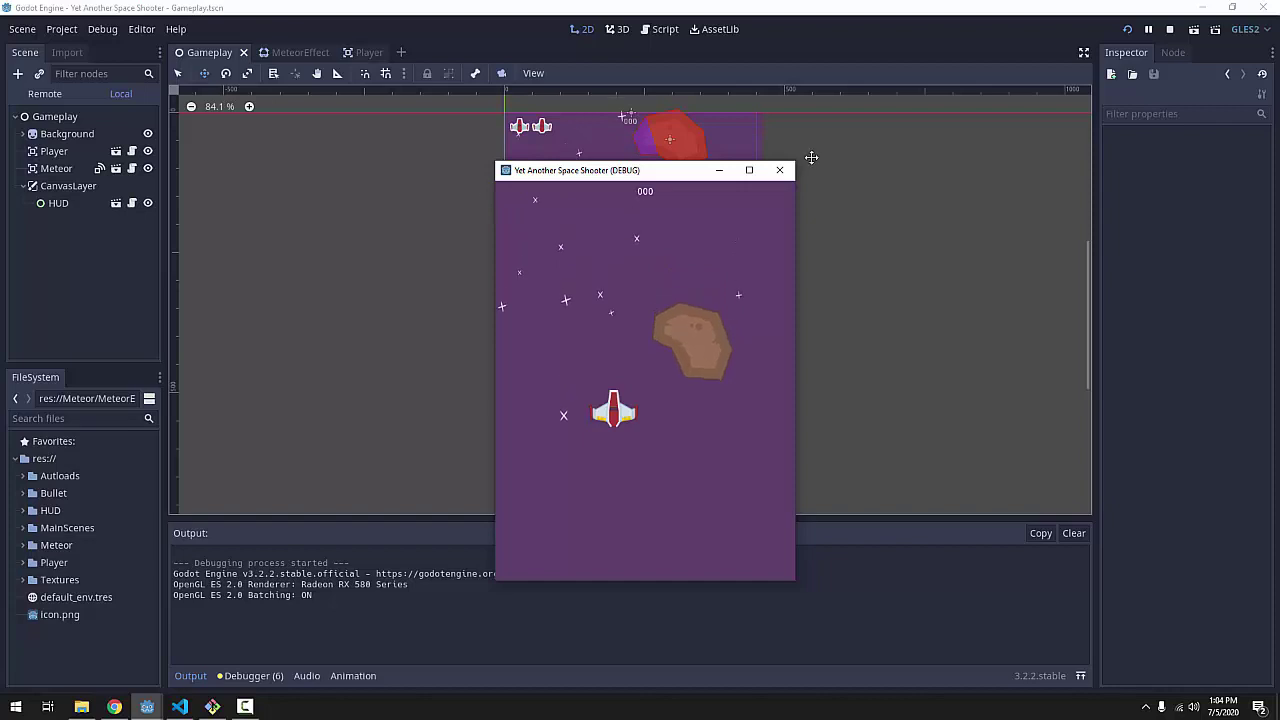
click(772, 172)
click(70, 166)
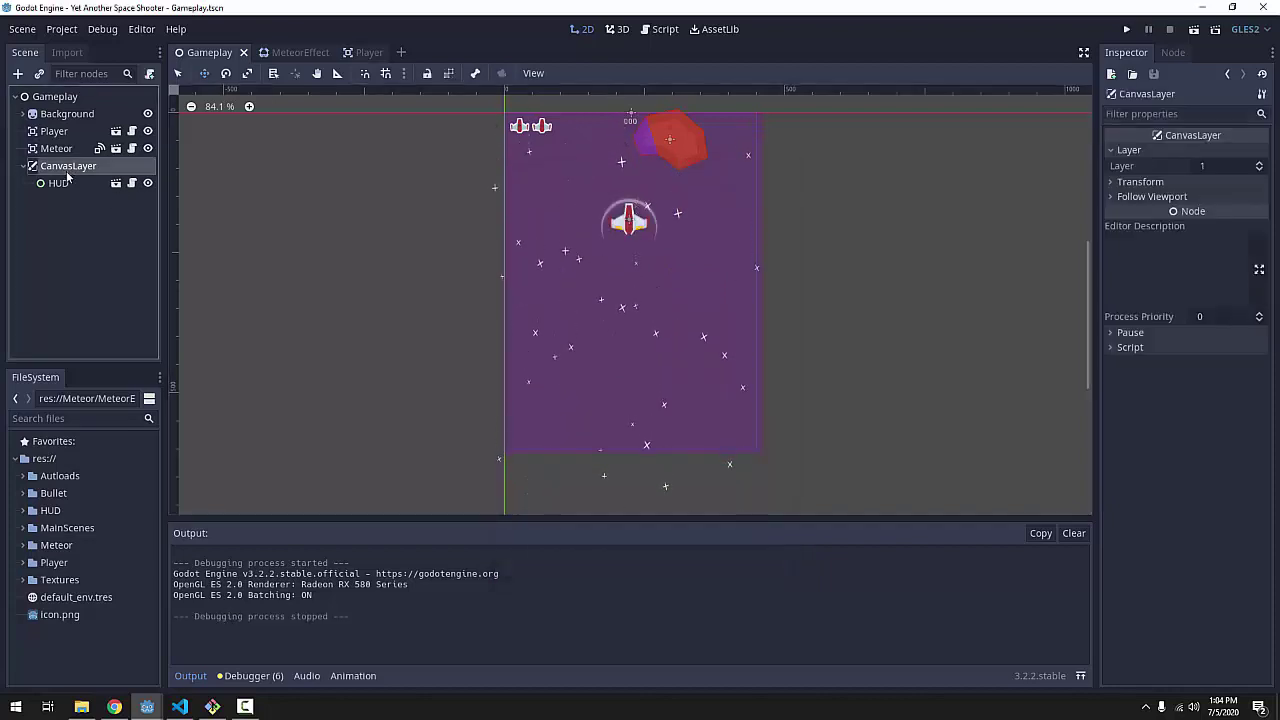
click(62, 184)
click(133, 184)
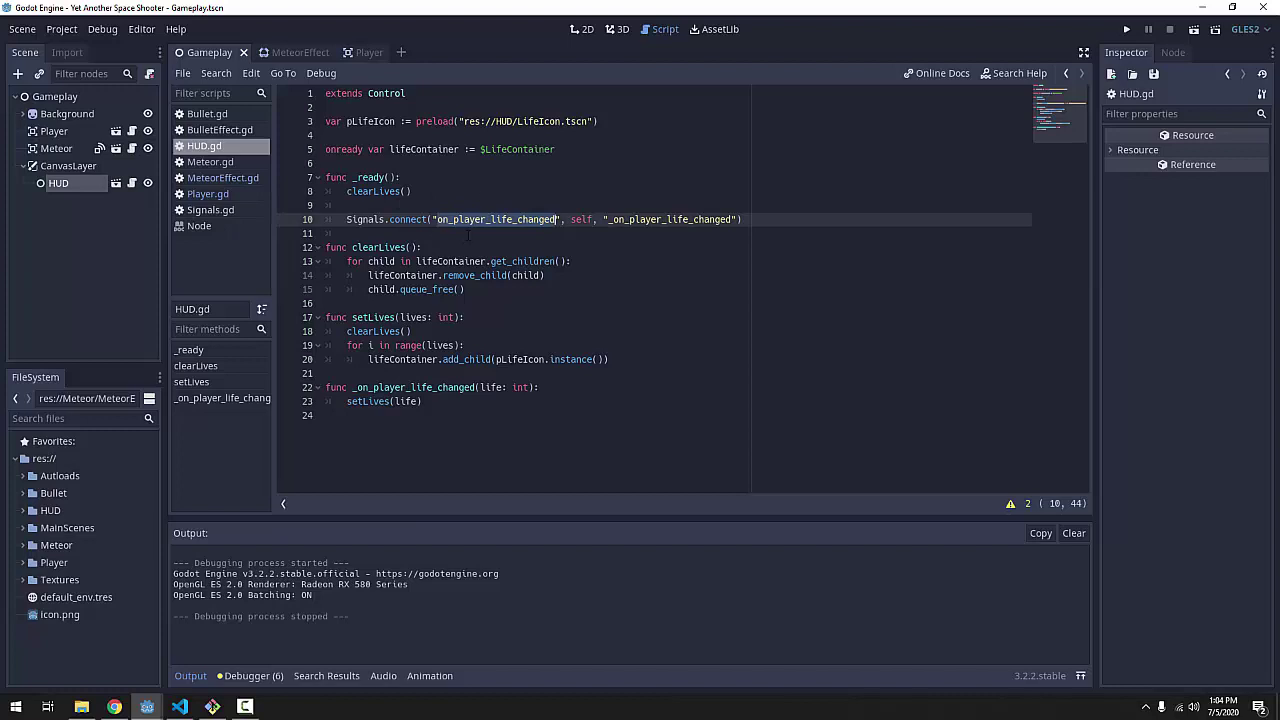
Move the CanvasLayer with its HUD child above the Player node in the Gameplay tree and save the scene
click(57, 165)
click(56, 131)
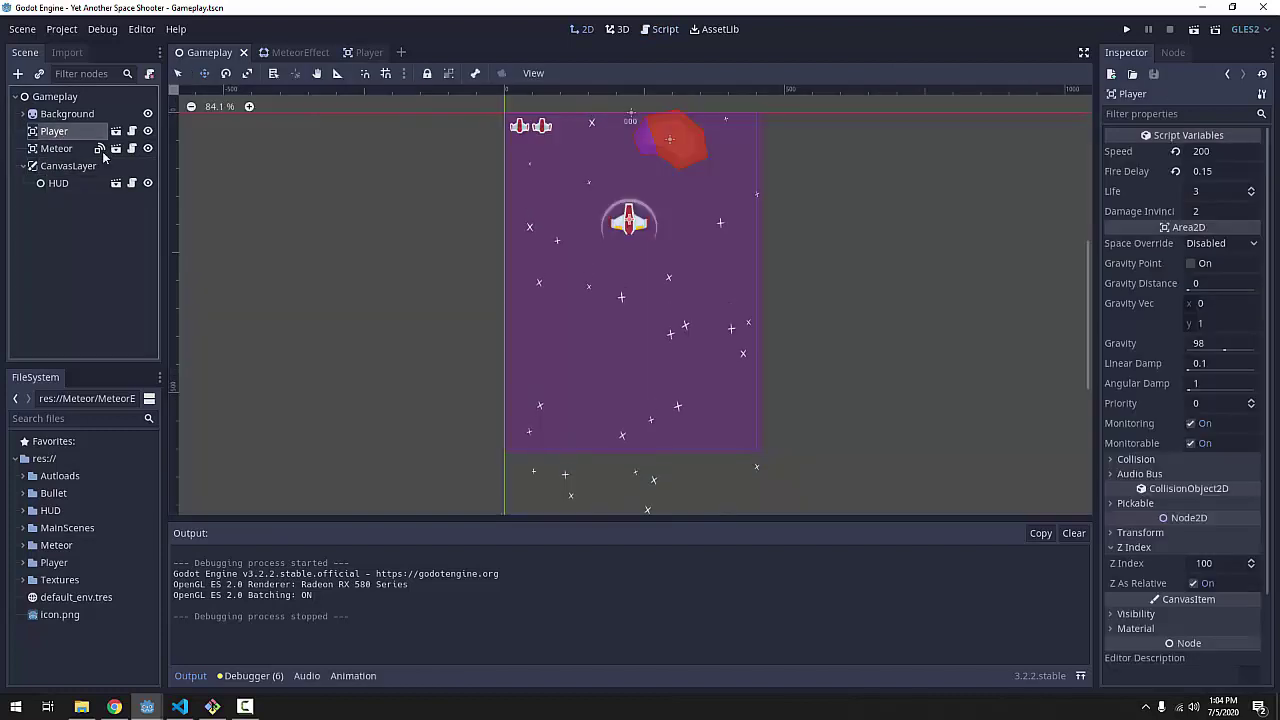
click(57, 167)
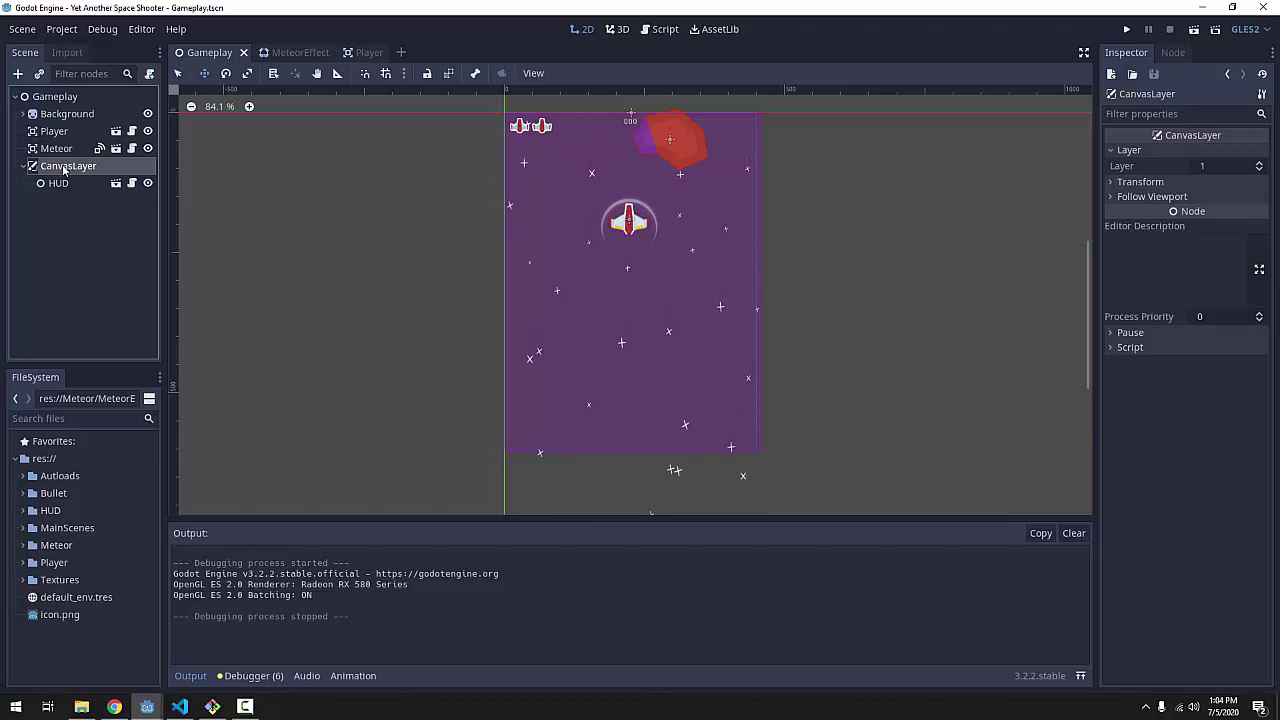
drag(74, 168, 65, 130)
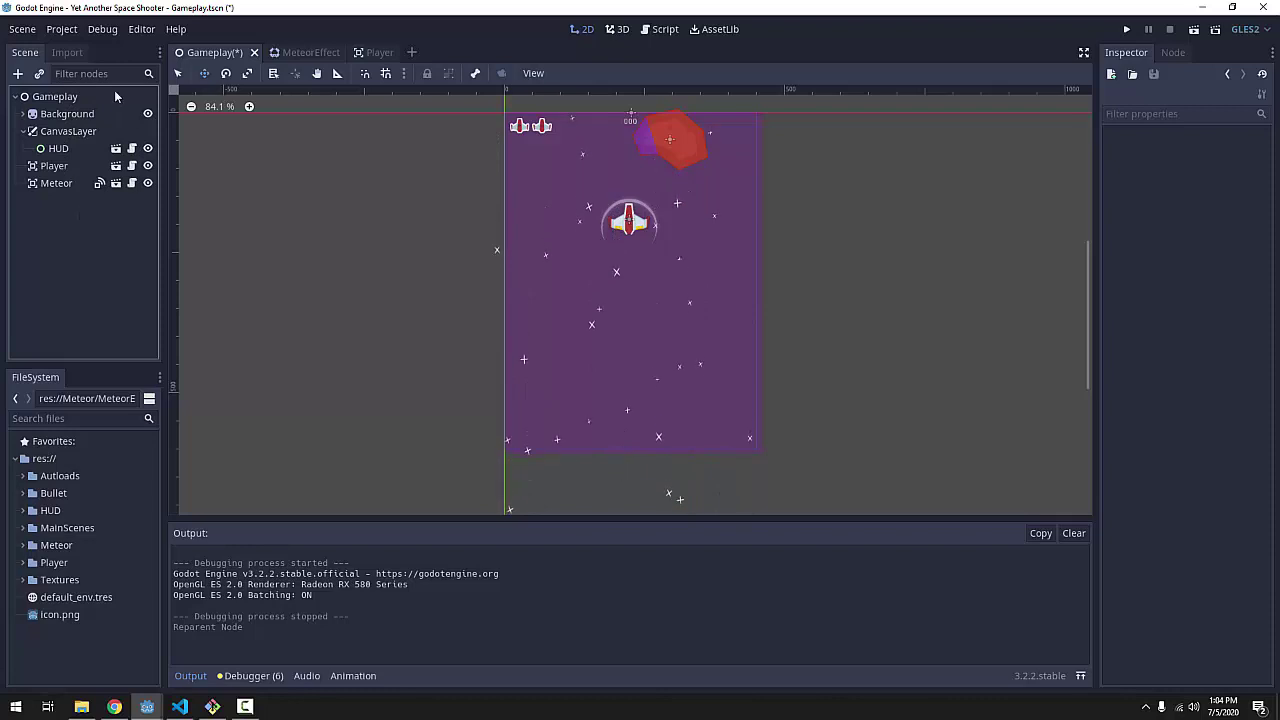
click(58, 148)
key(ctrl+s)
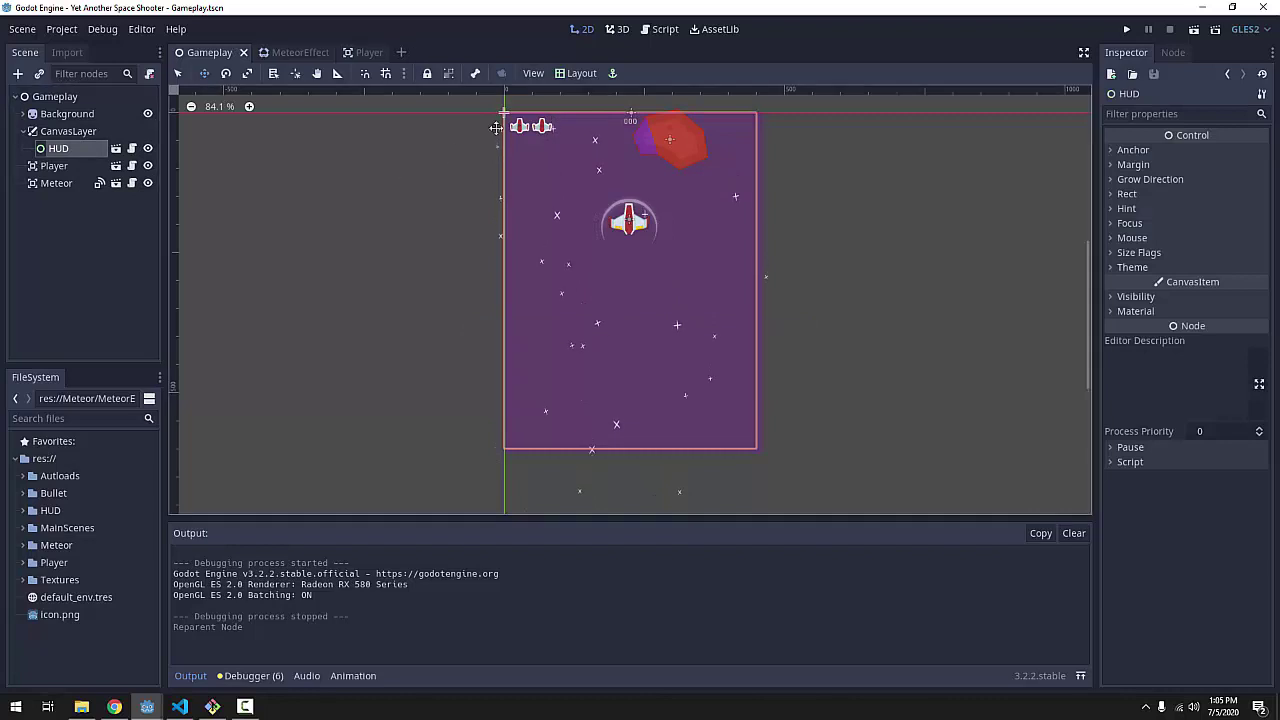
Run the project again to check the life icons at start, and fly the ship into the meteor while shooting
click(1126, 30)
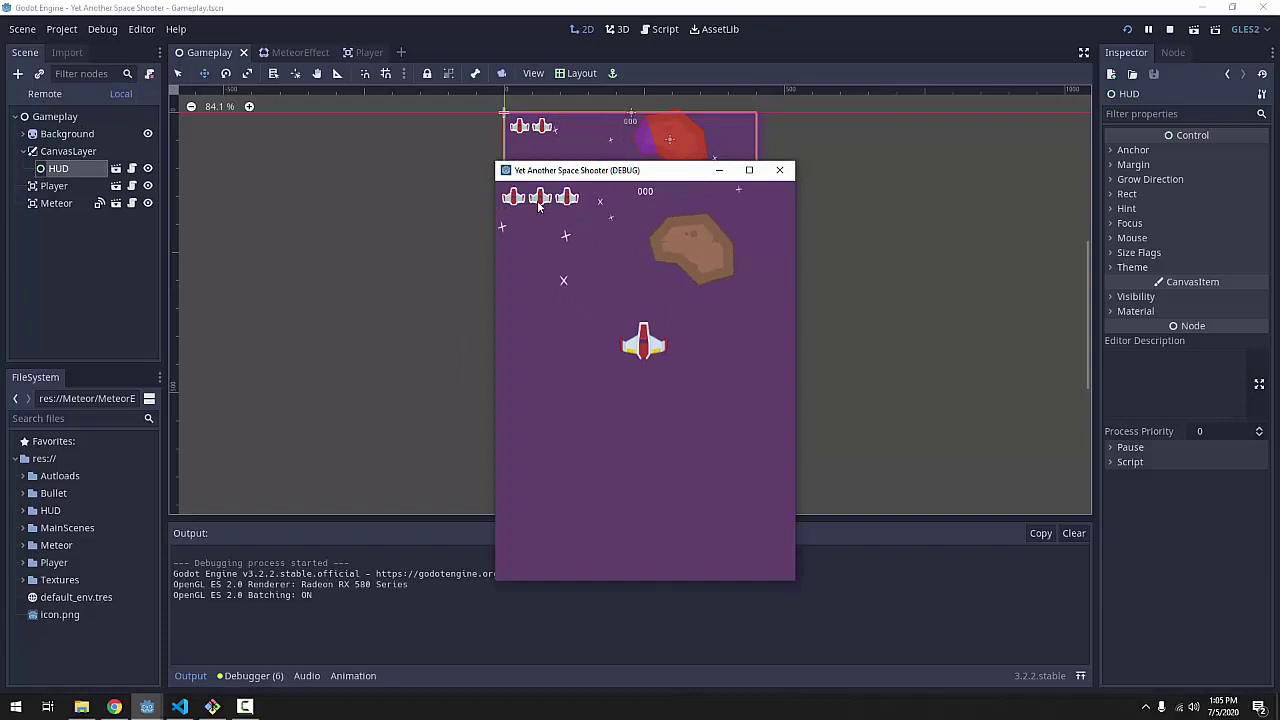
key(Down)
key(Right)
key(space)
key(Up)
key(Down)
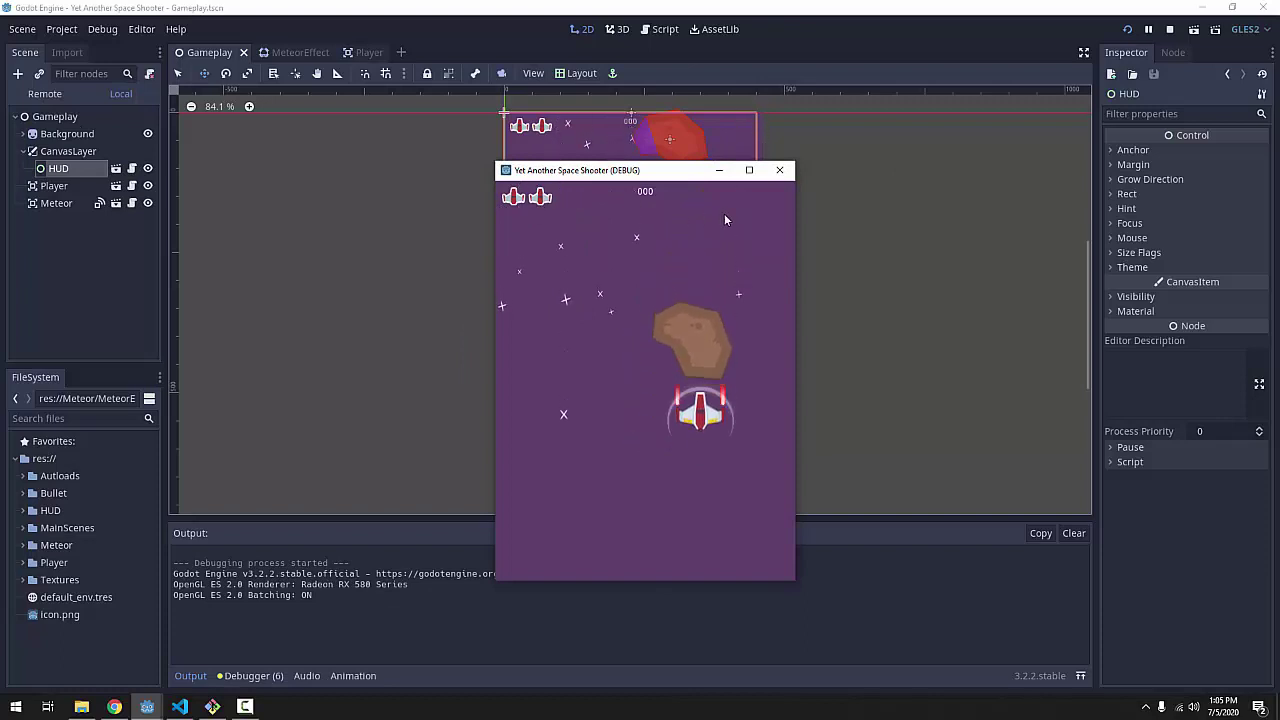
Fly the ship up to the life icons to check that the HUD draws above it
key(Up)
key(Left)
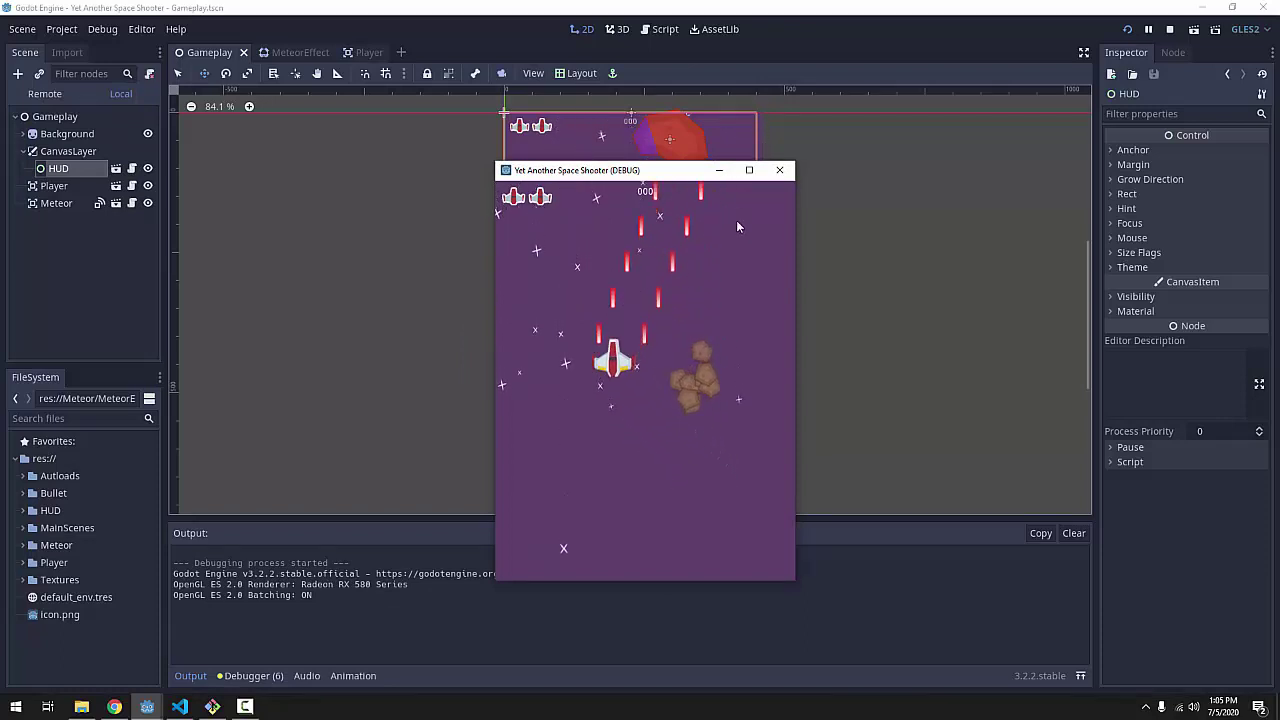
key(Left)
key(Right)
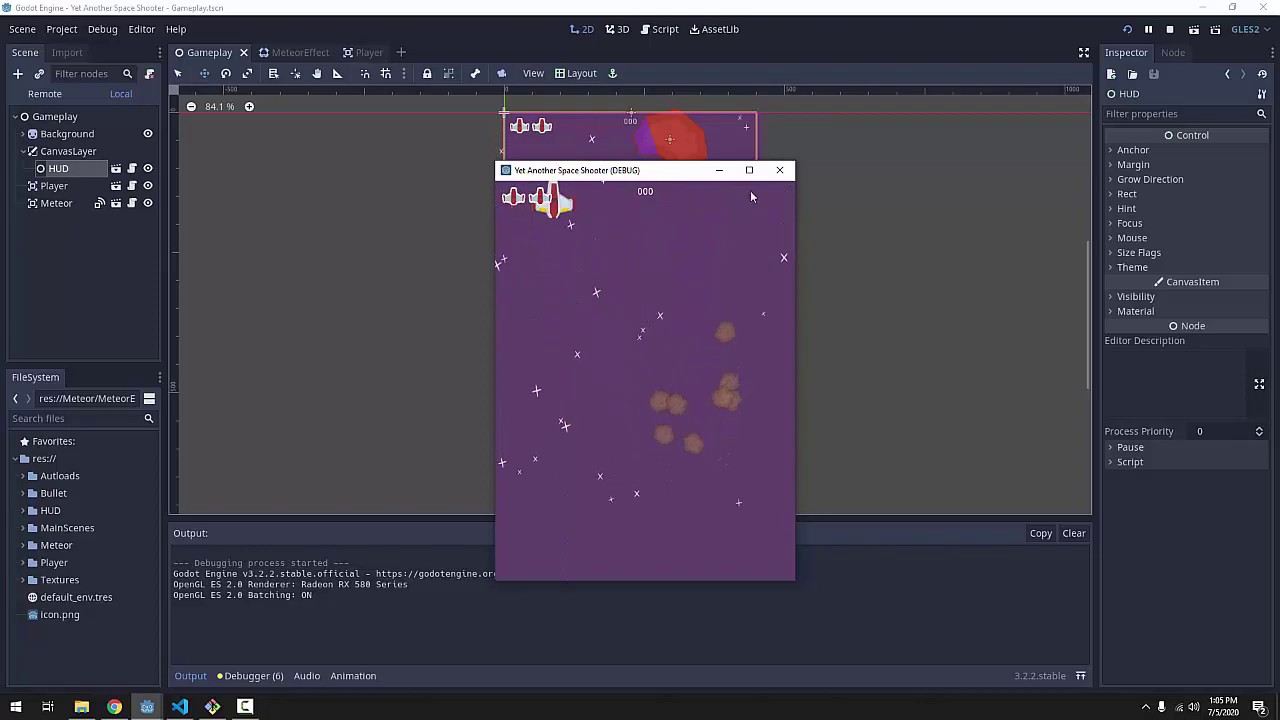